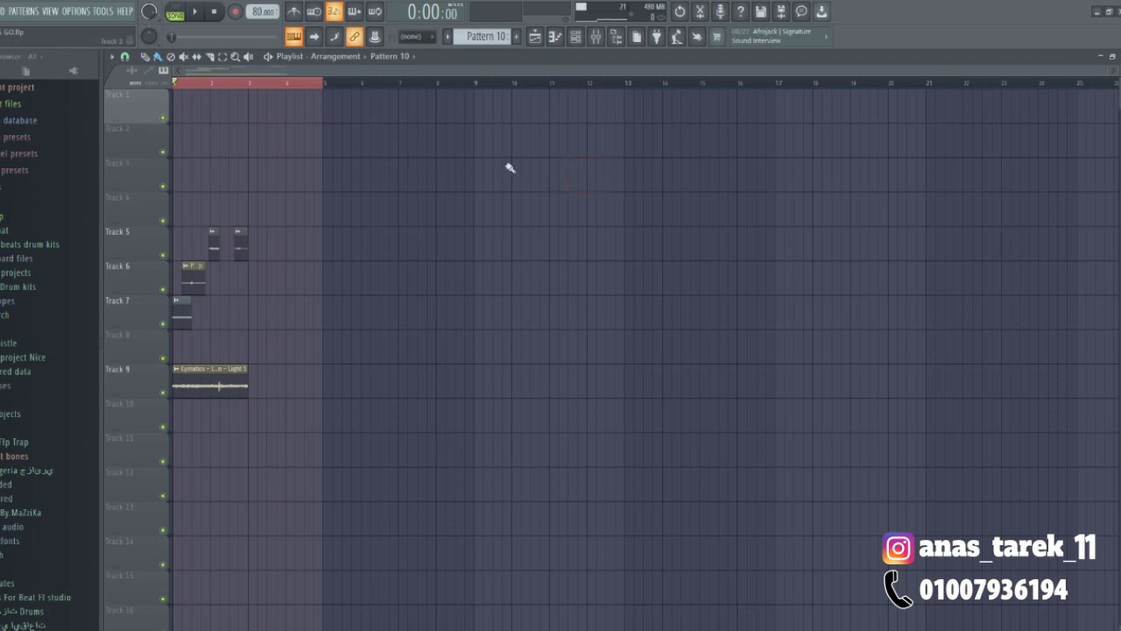
Step: Switch to Pattern 9 and play the arrangement, checking the playlist clips against the mixer tracks
key("minus")
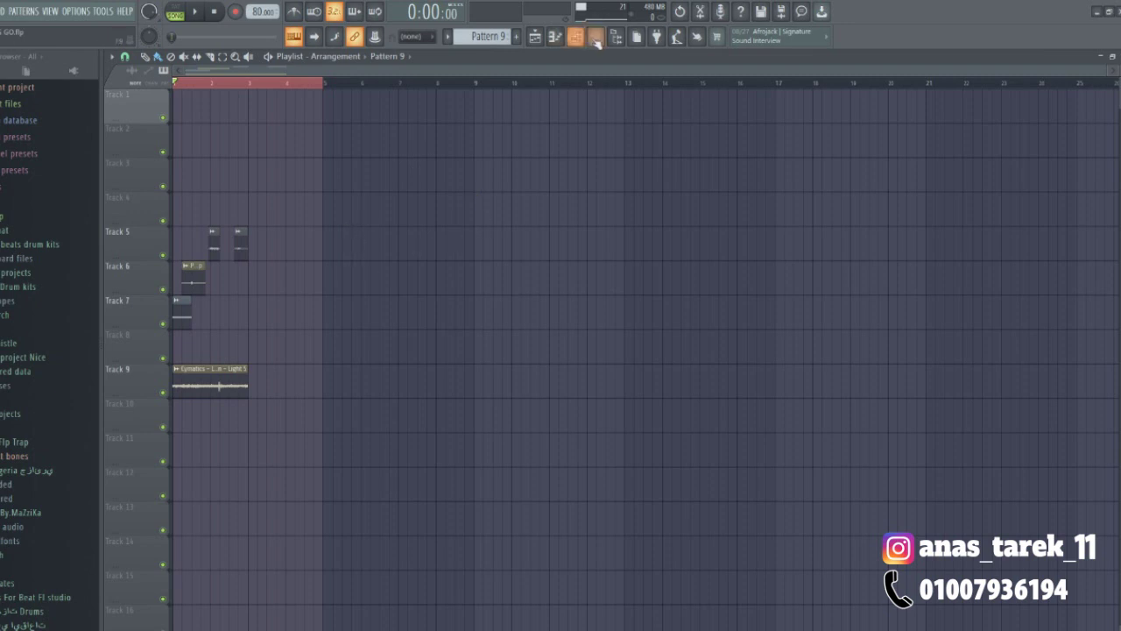
left_click(595, 36)
key("space")
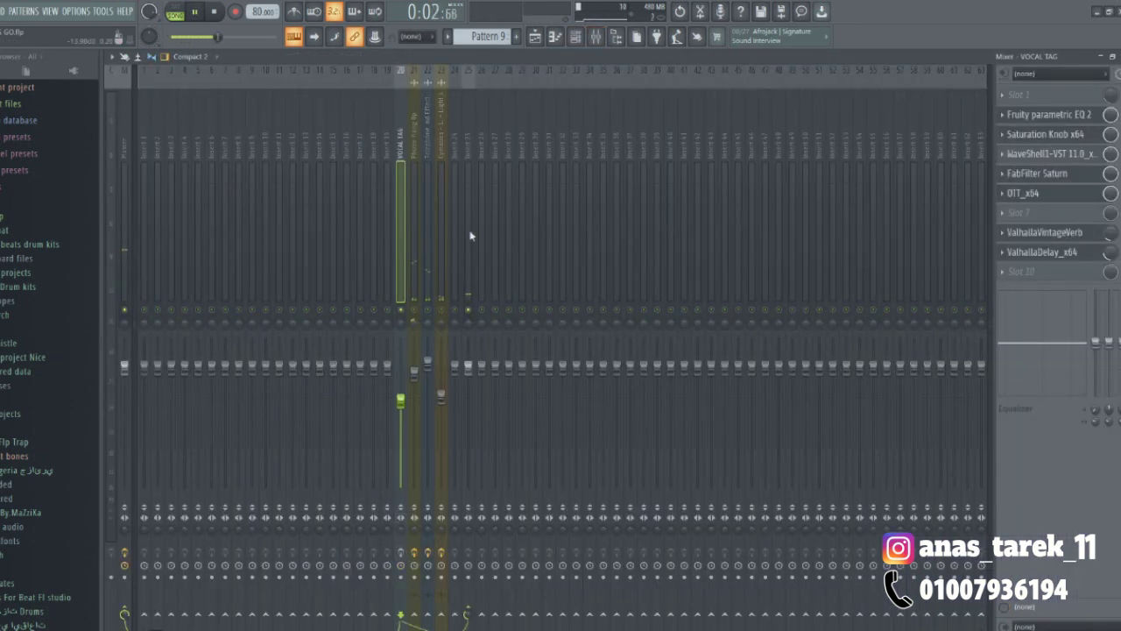
left_click(543, 40)
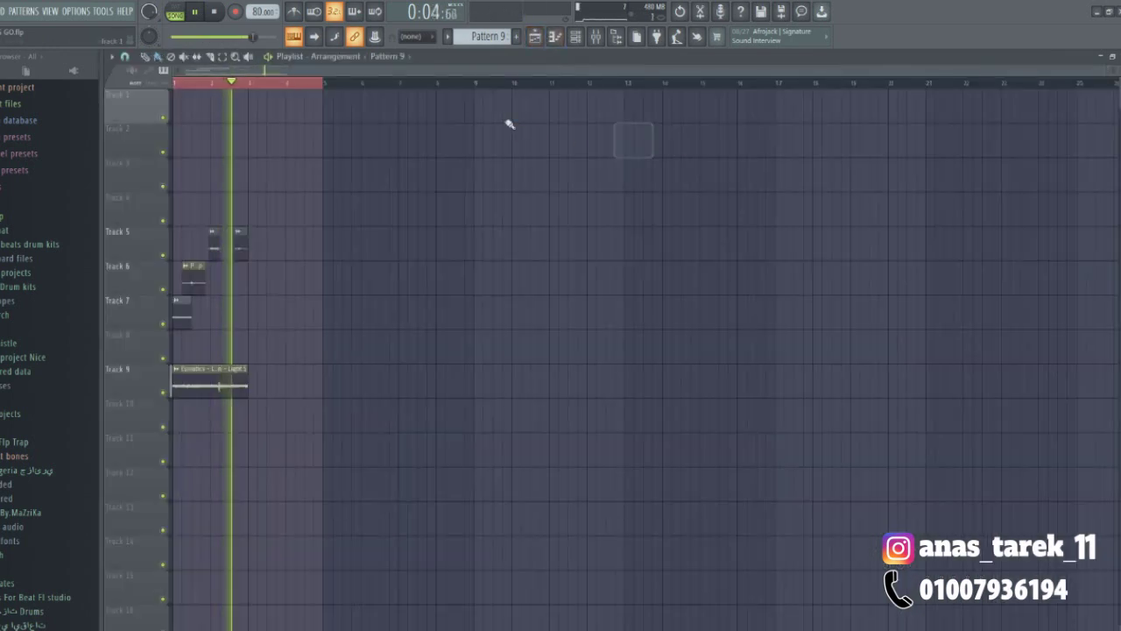
left_click(595, 36)
key("space")
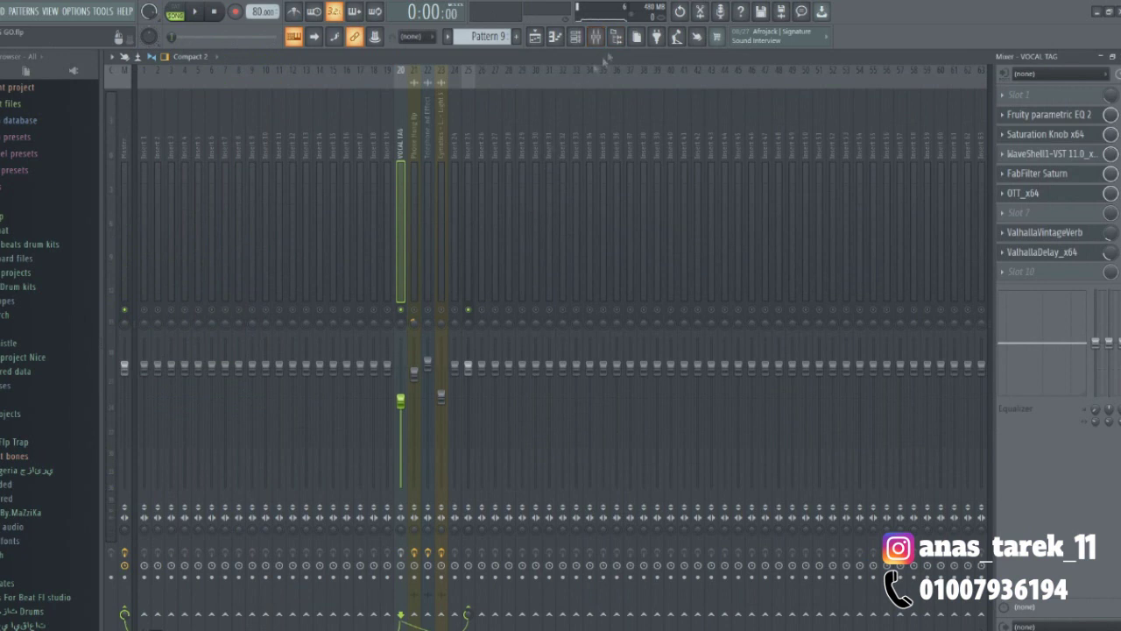
left_click(596, 36)
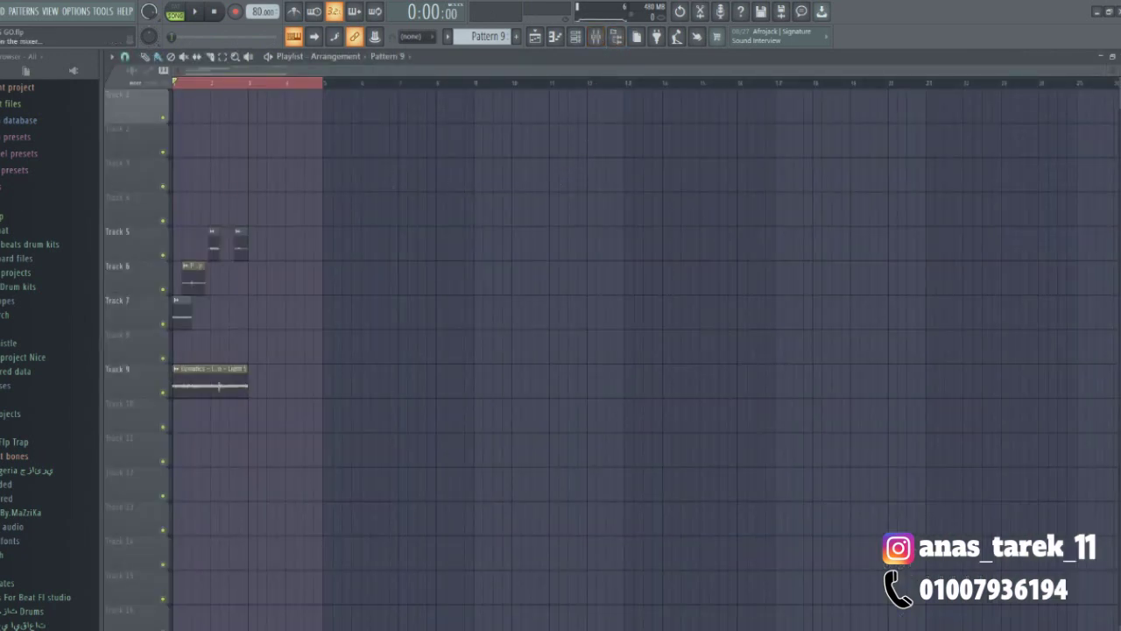
Step: Expand the beat folder in the browser and audition the second "…THER ONE" vocal sample
left_click(9, 229)
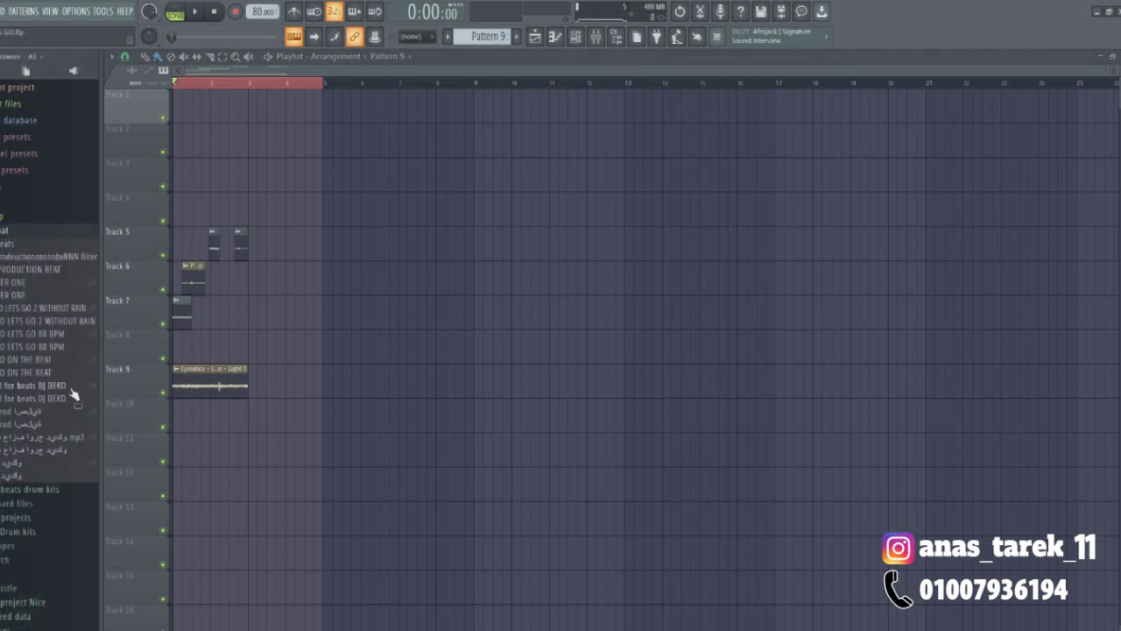
left_click(18, 297)
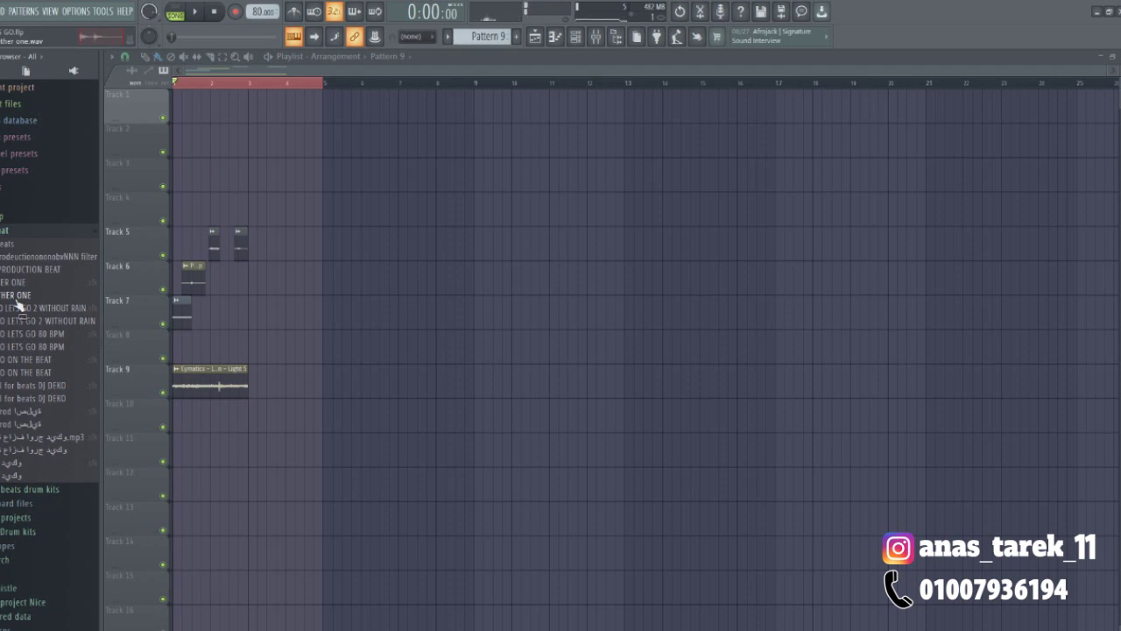
left_click(346, 260)
right_click(347, 260)
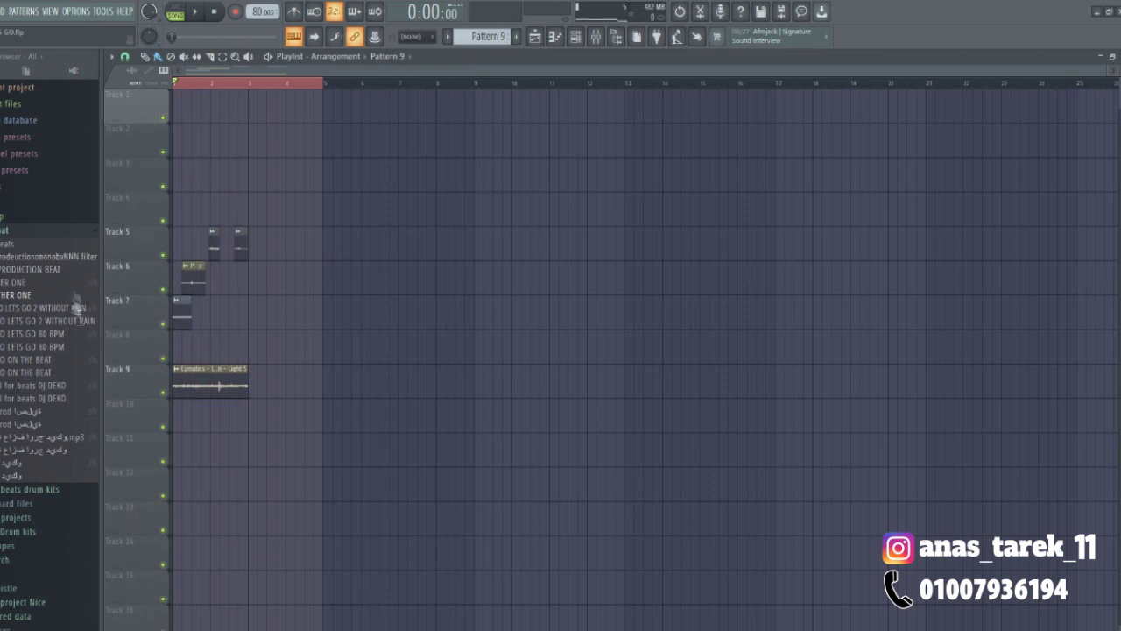
Step: Audition the two "LETS GO 80 BPM" samples in the expanded beat folder
left_click(70, 333)
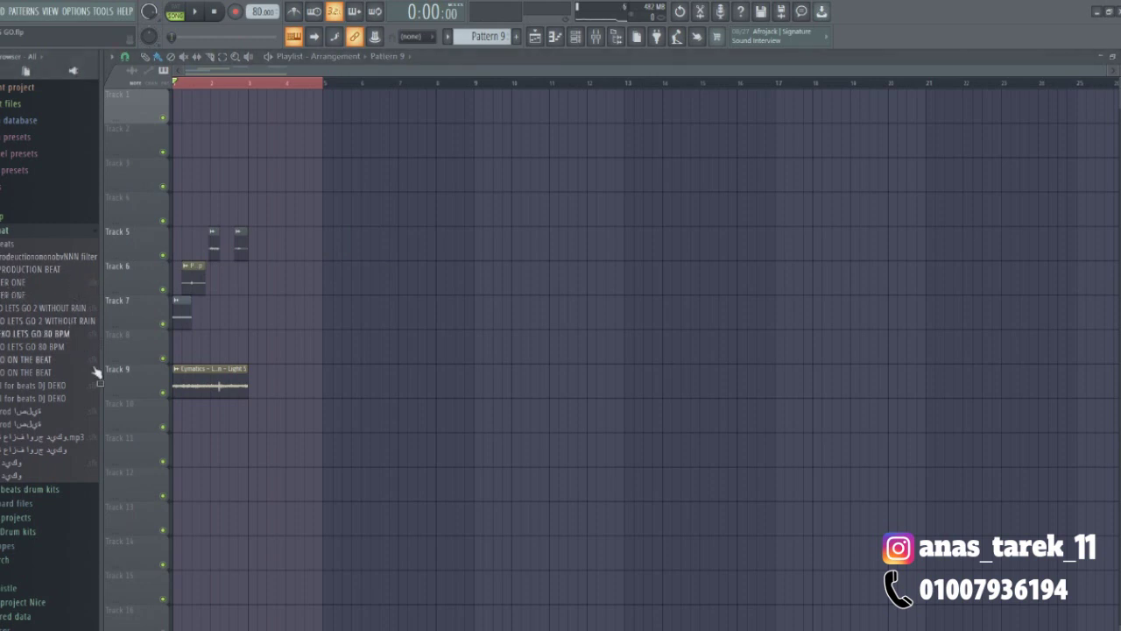
left_click(70, 348)
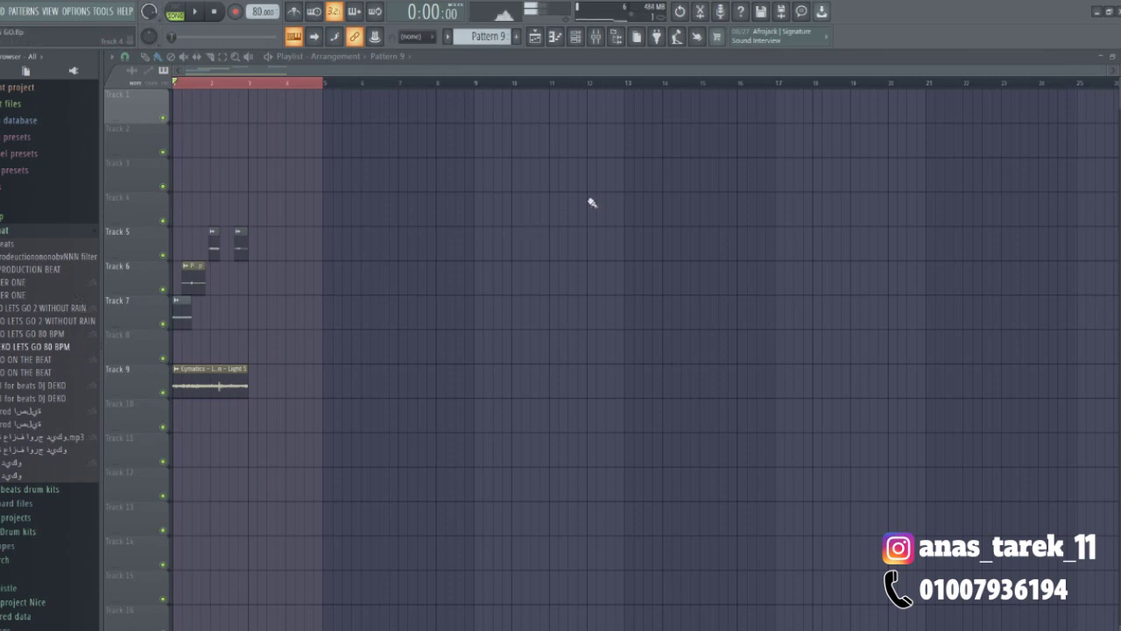
left_click(513, 209)
right_click(514, 208)
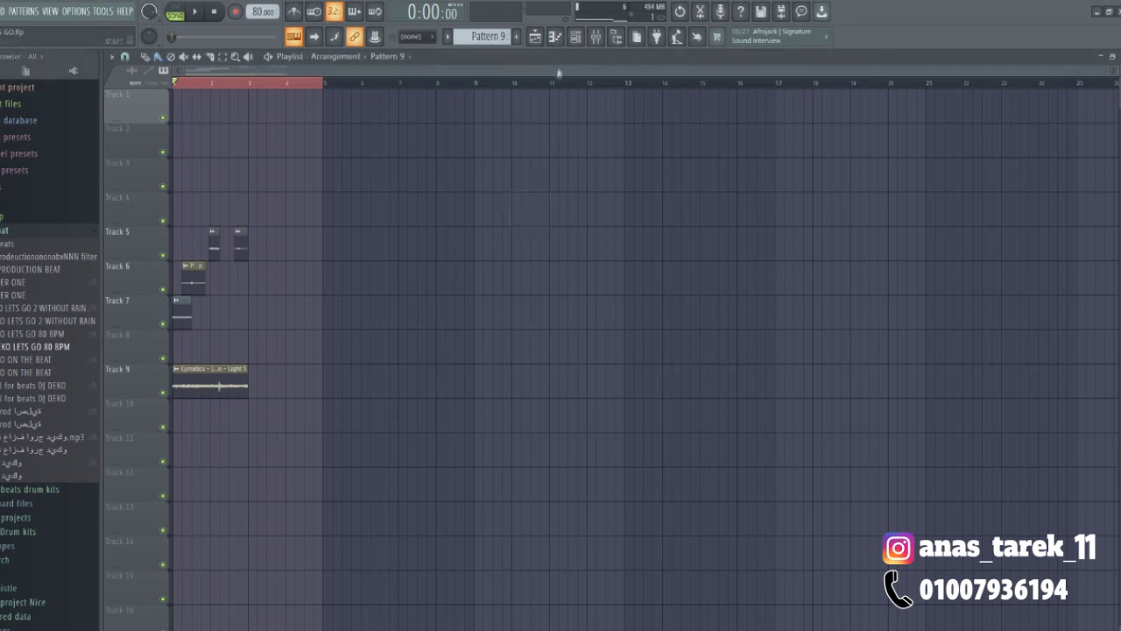
scroll(585, 72, "down", 1)
left_click(52, 349)
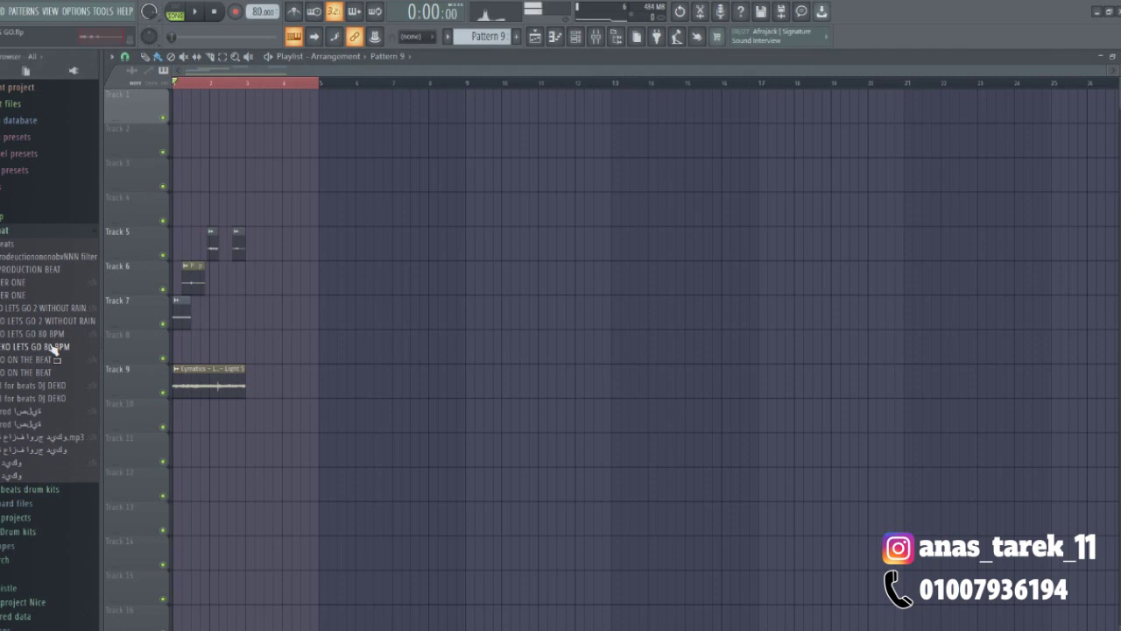
Step: Play the "…THER ONE" sample from the beat folder again to hear the unprocessed vocal tag
left_click(13, 297)
key("space")
key("space")
left_click_drag(15, 302, 20, 304)
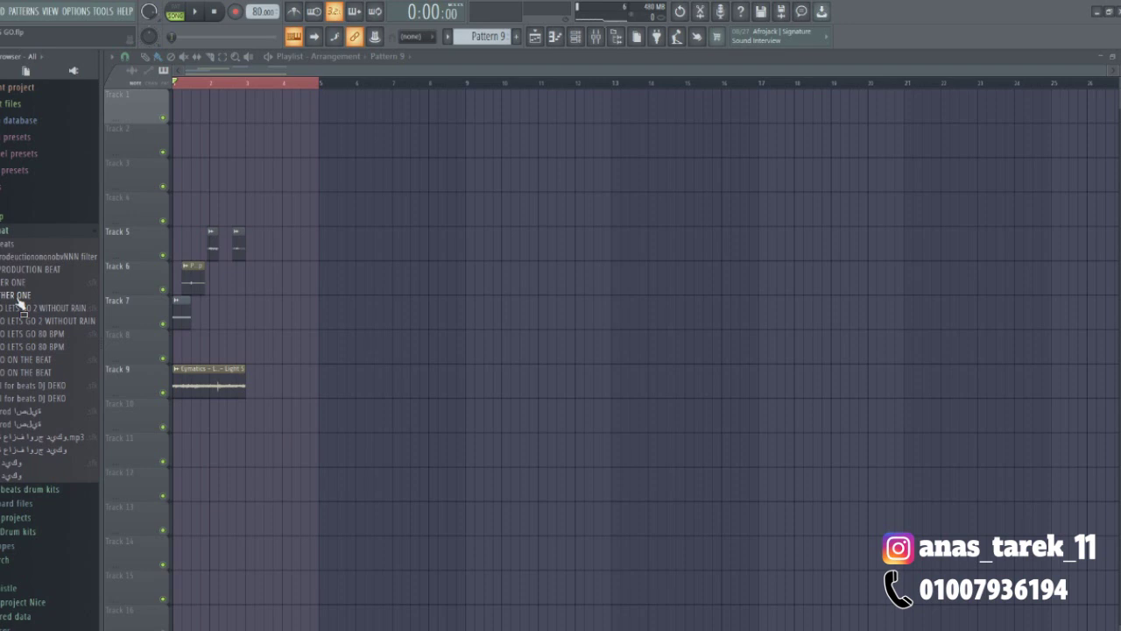
left_click_drag(20, 302, 443, 180)
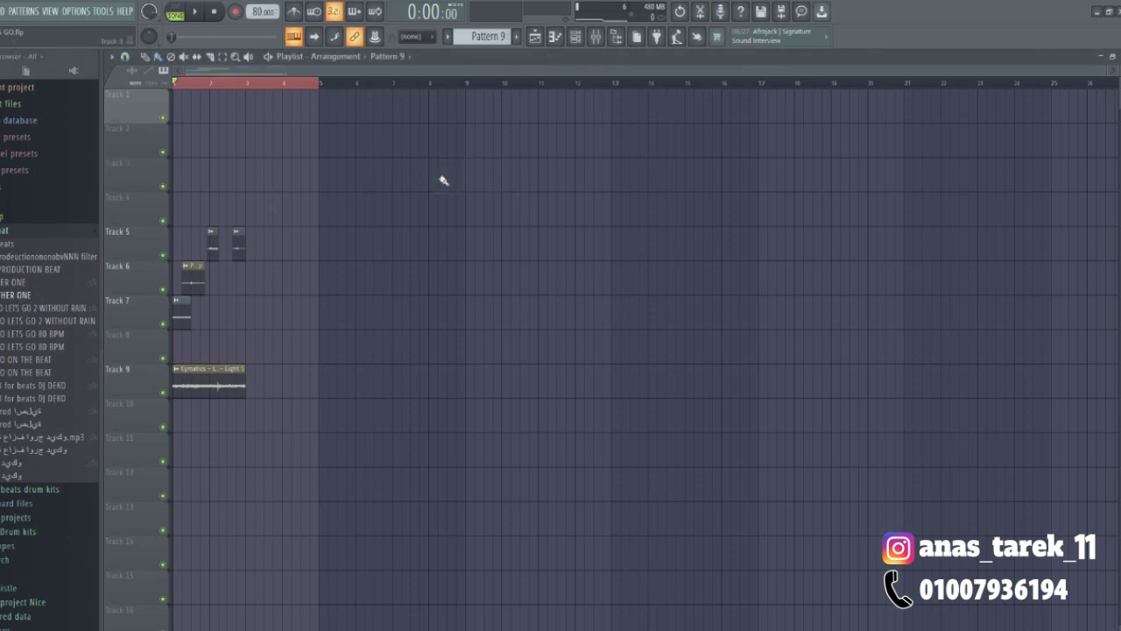
left_click_drag(443, 180, 380, 320)
Step: Clear the playlist's time selection and play the VOCAL TAG section from 0:02:25 while watching the mixer
left_click(596, 37)
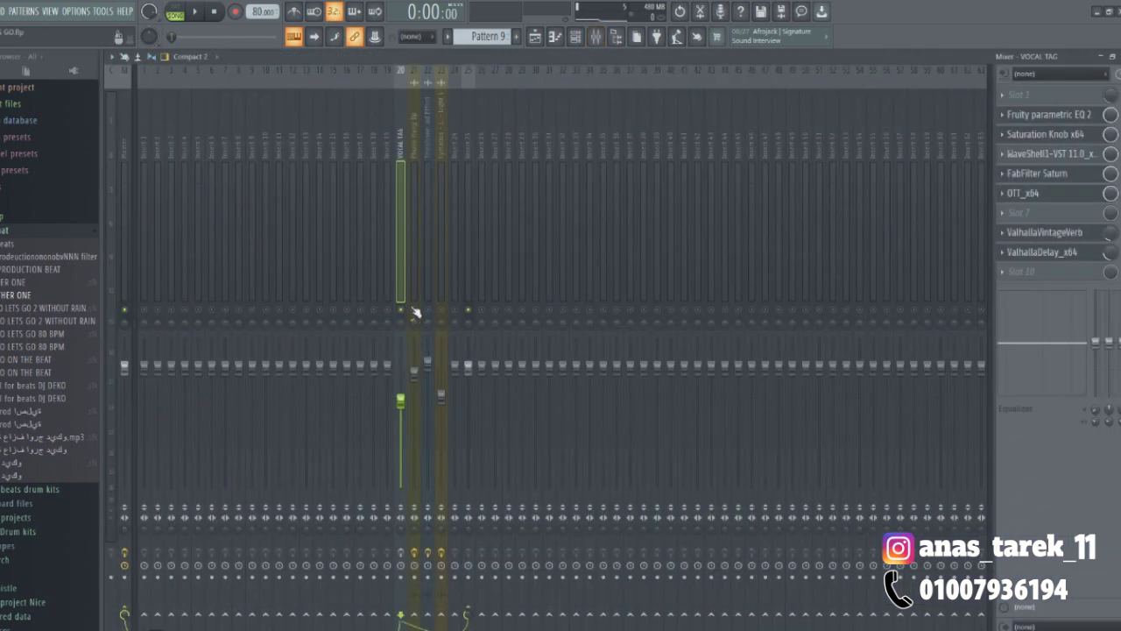
key("space")
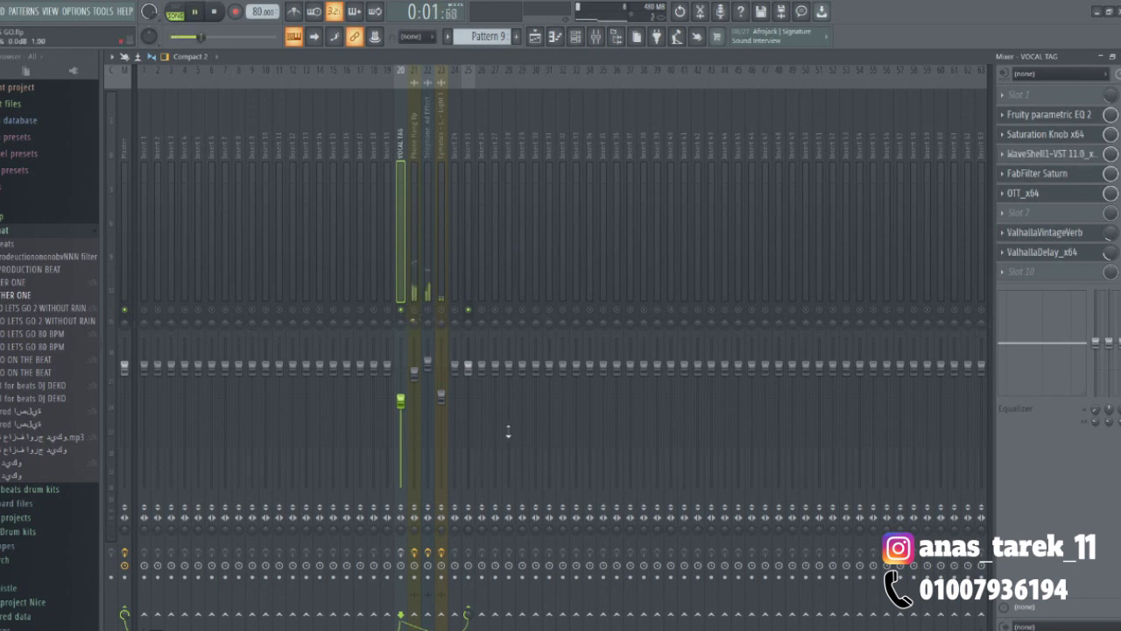
left_click(534, 36)
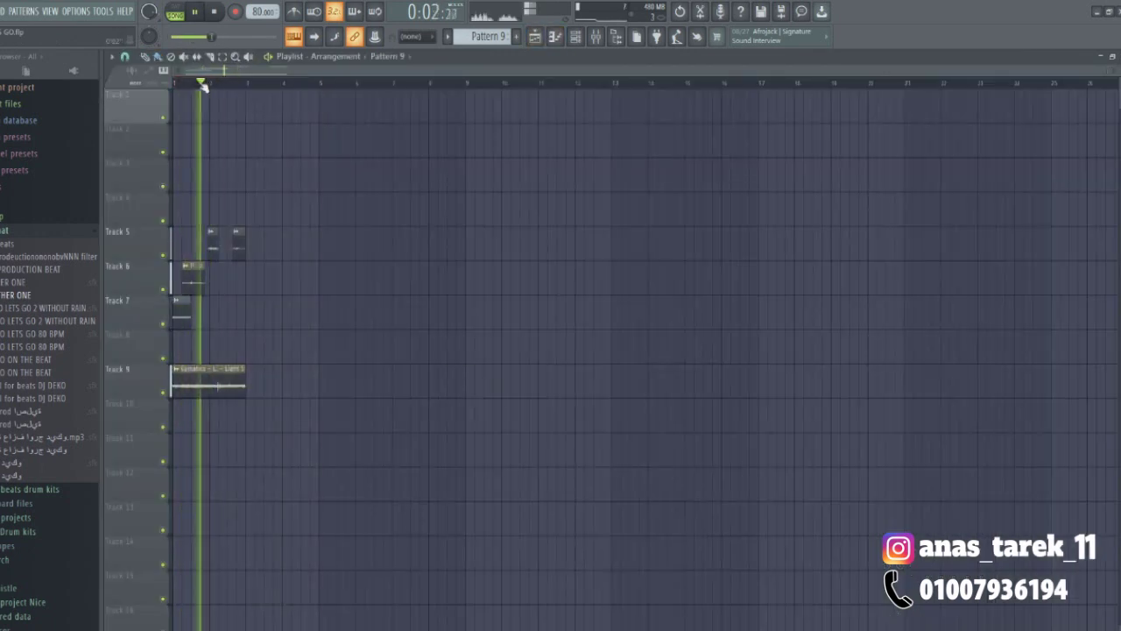
left_click(564, 40)
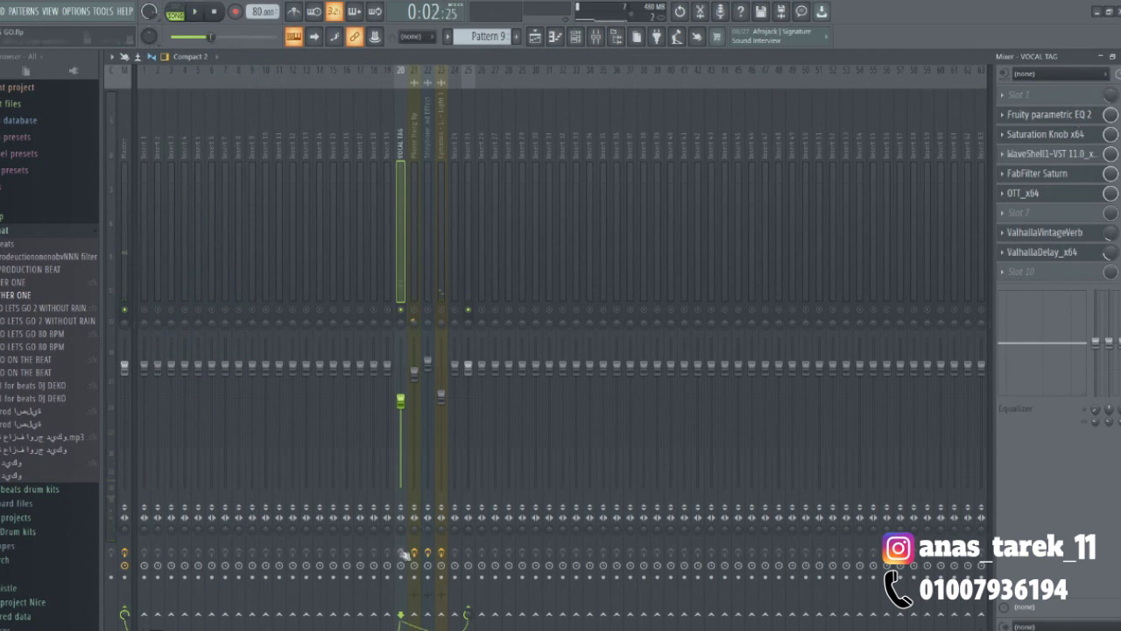
left_click(543, 36)
left_click(547, 37)
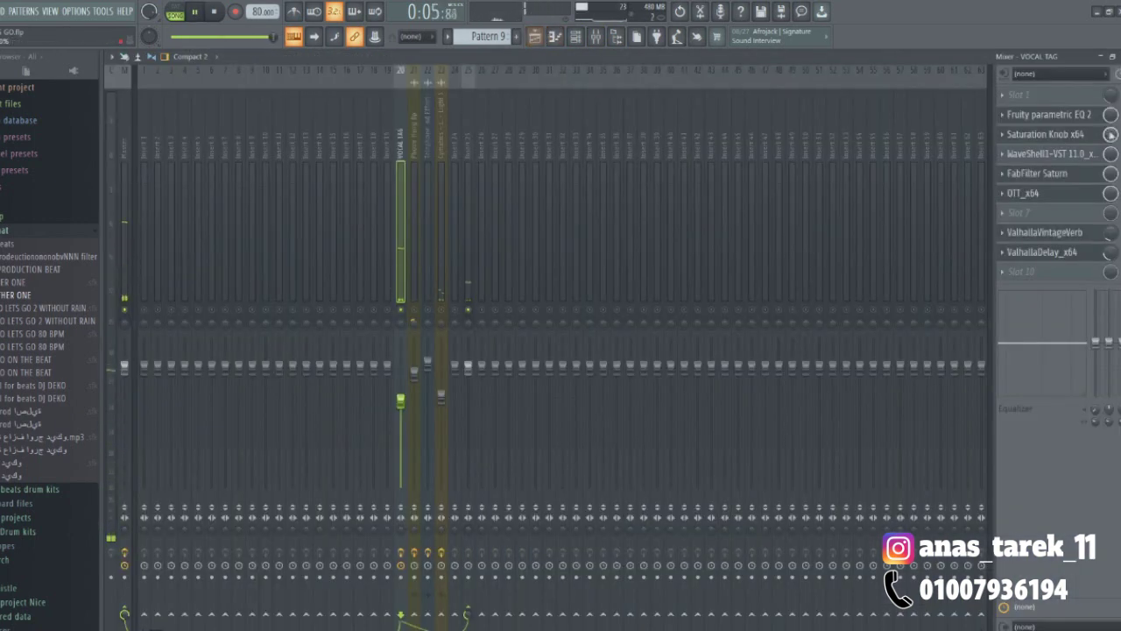
Step: Open Fruity Parametric EQ 2 on the VOCAL TAG track and examine its curve and preset list
left_click(1082, 117)
left_click_drag(448, 146, 911, 150)
left_click(961, 147)
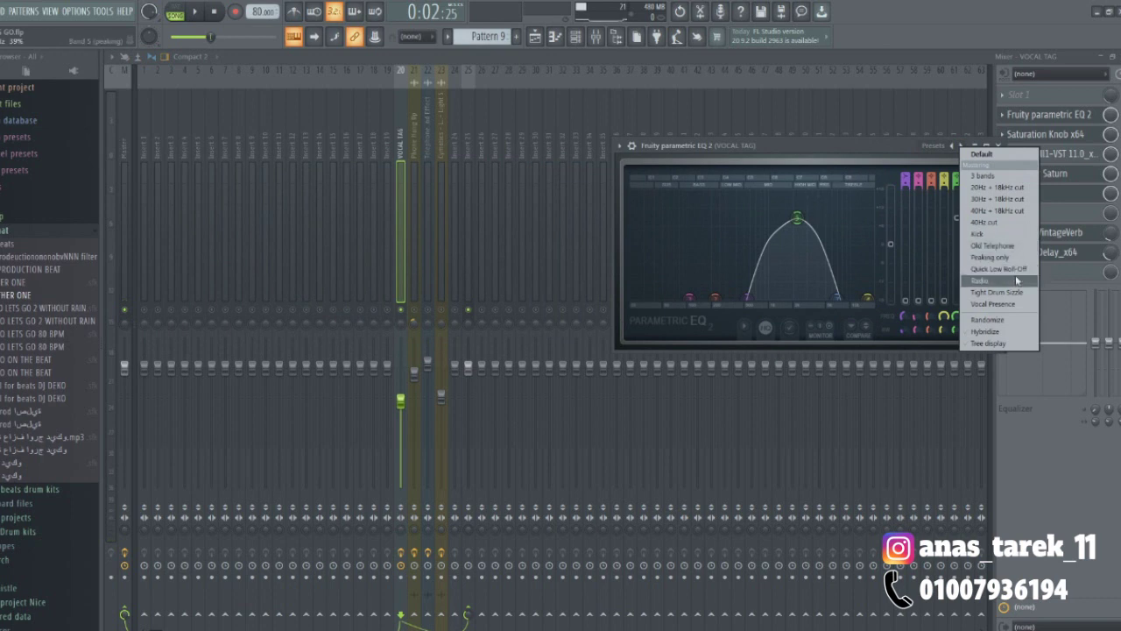
left_click(821, 158)
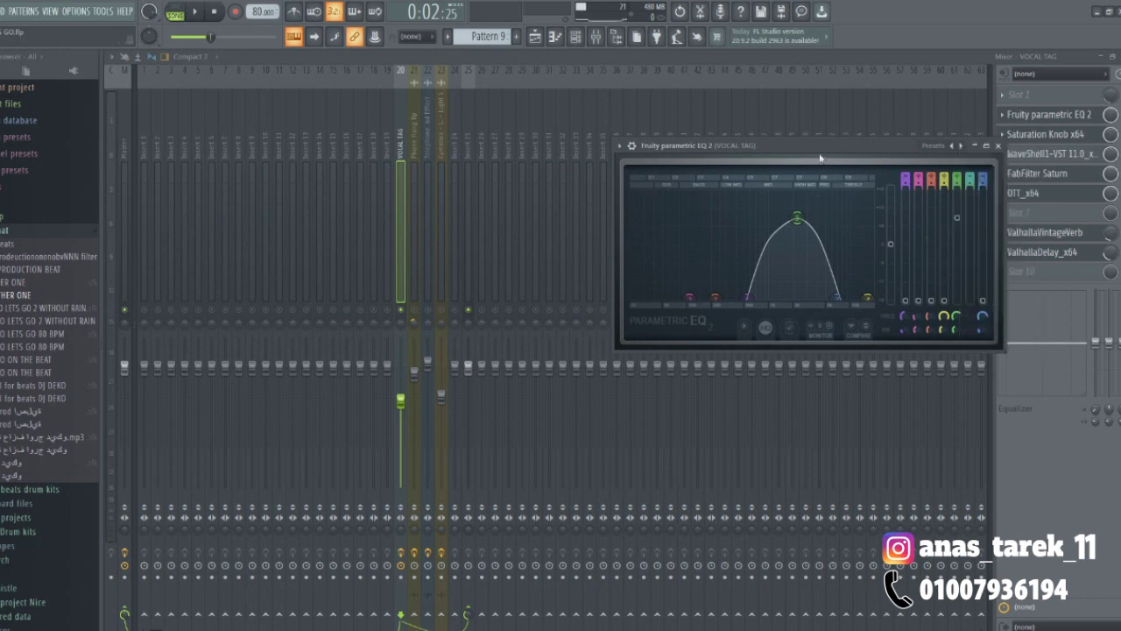
left_click_drag(821, 155, 702, 220)
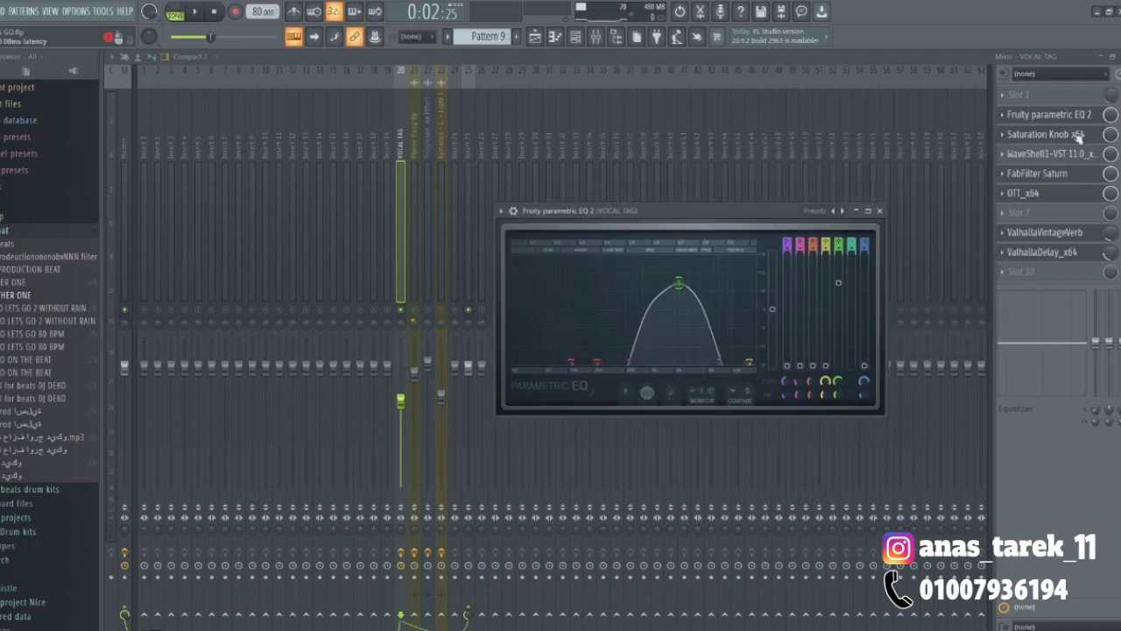
Step: Examine the Saturation Knob and the CLA-2A compressor settings on the VOCAL TAG track
left_click(1079, 136)
left_click_drag(304, 161, 842, 171)
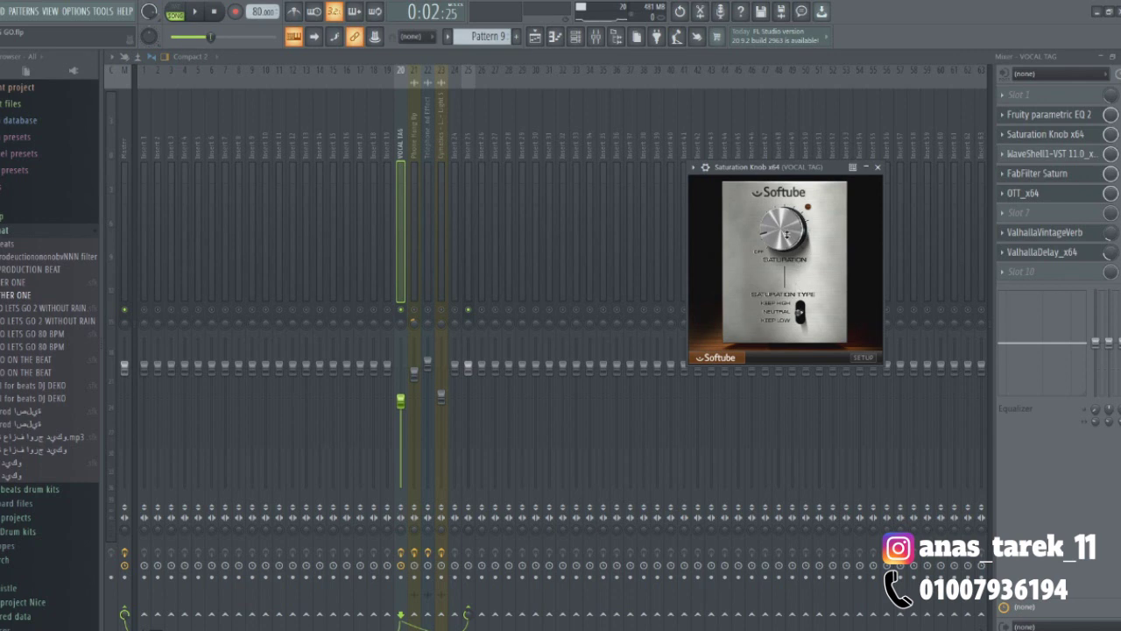
left_click(878, 167)
left_click(1063, 156)
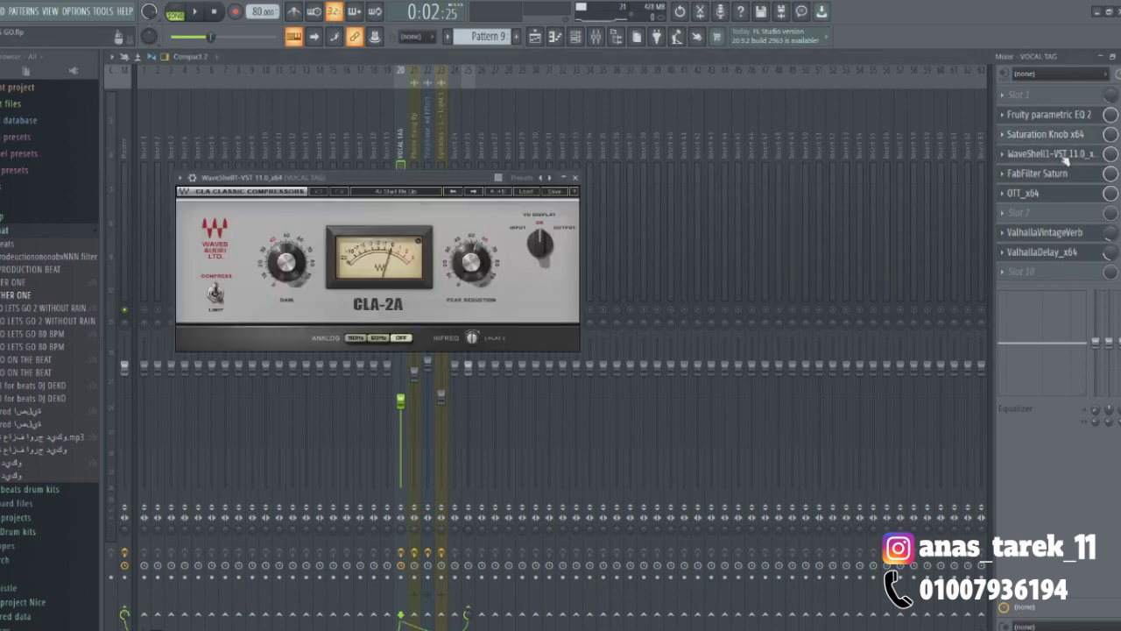
left_click_drag(486, 181, 624, 187)
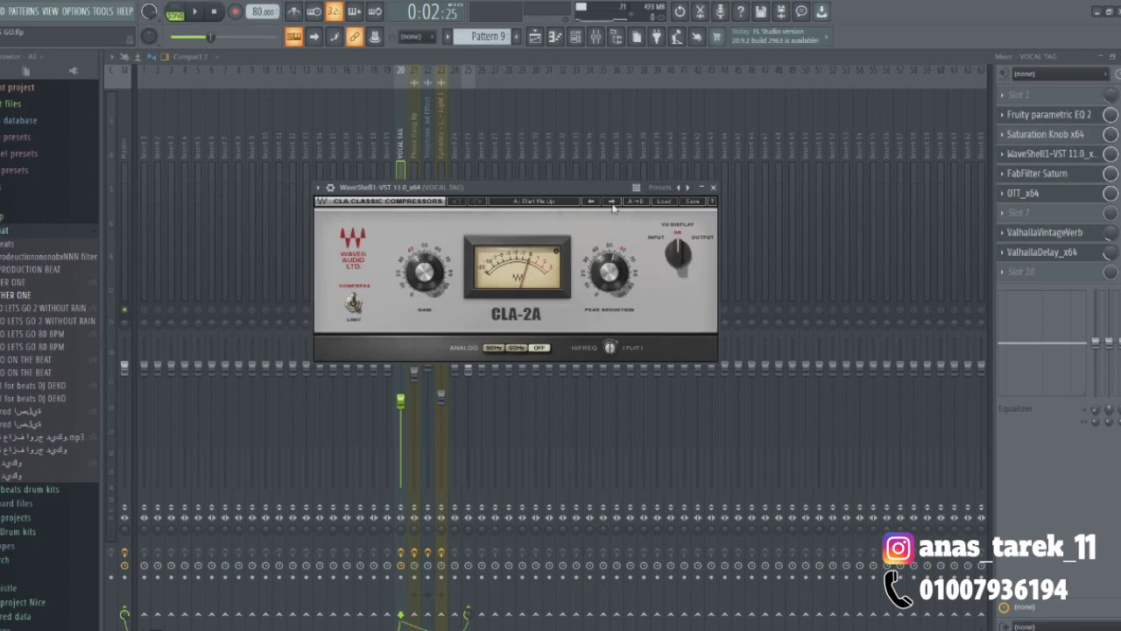
Step: Open FabFilter Saturn on the VOCAL TAG track and locate the De-impact (Dax) preset under Allround, Lo-Fi and Broken
left_click(1051, 174)
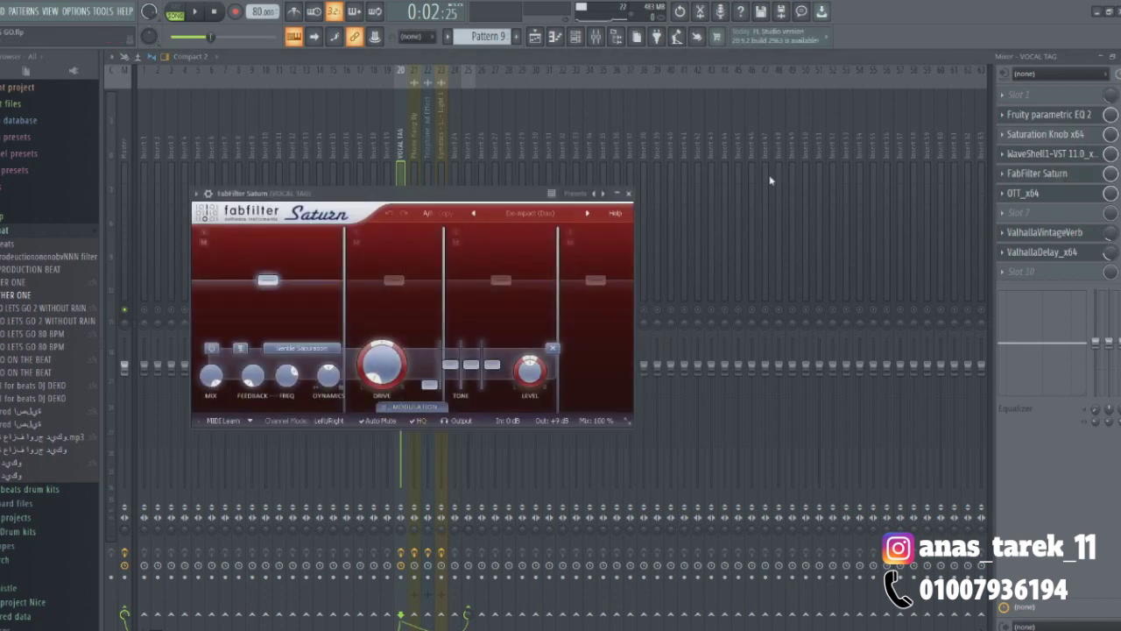
left_click(531, 214)
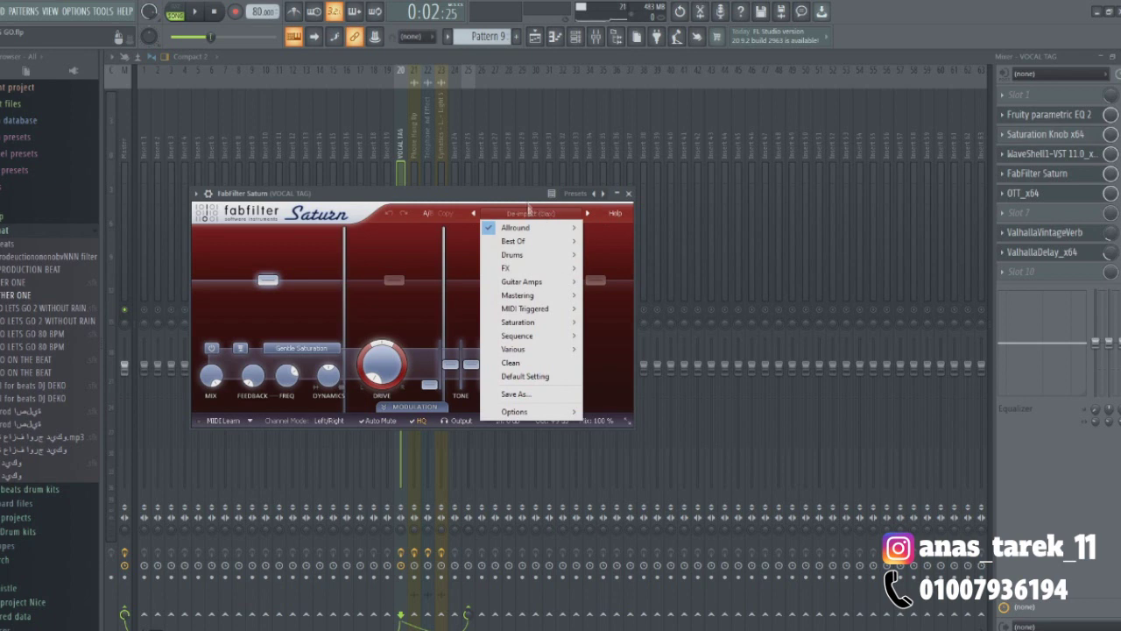
mouse_move(532, 228)
mouse_move(659, 265)
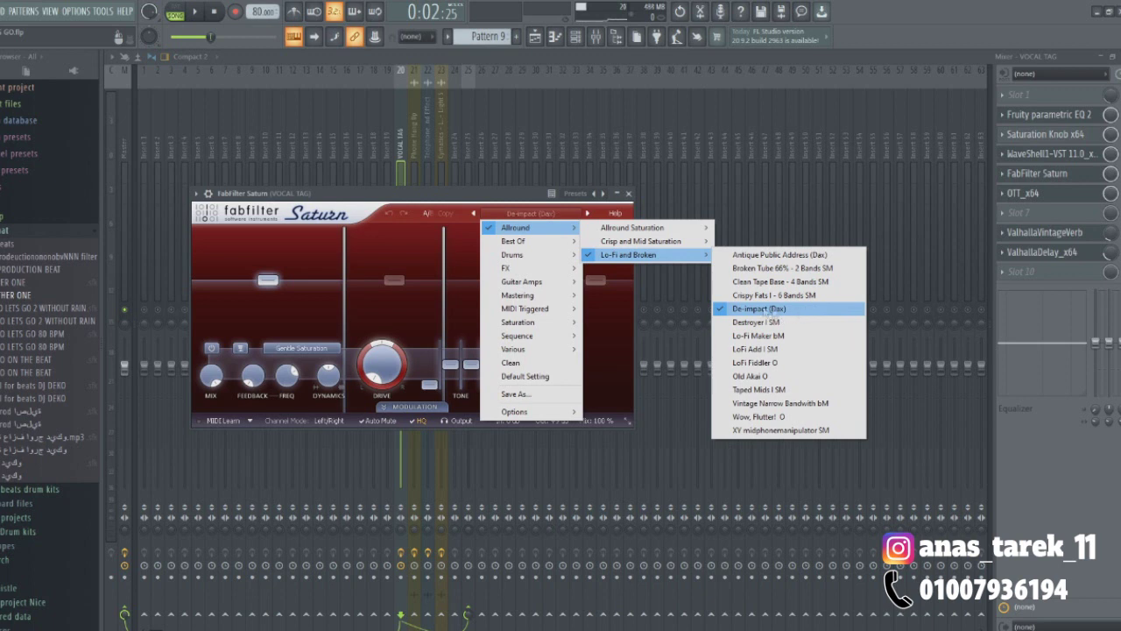
left_click(498, 217)
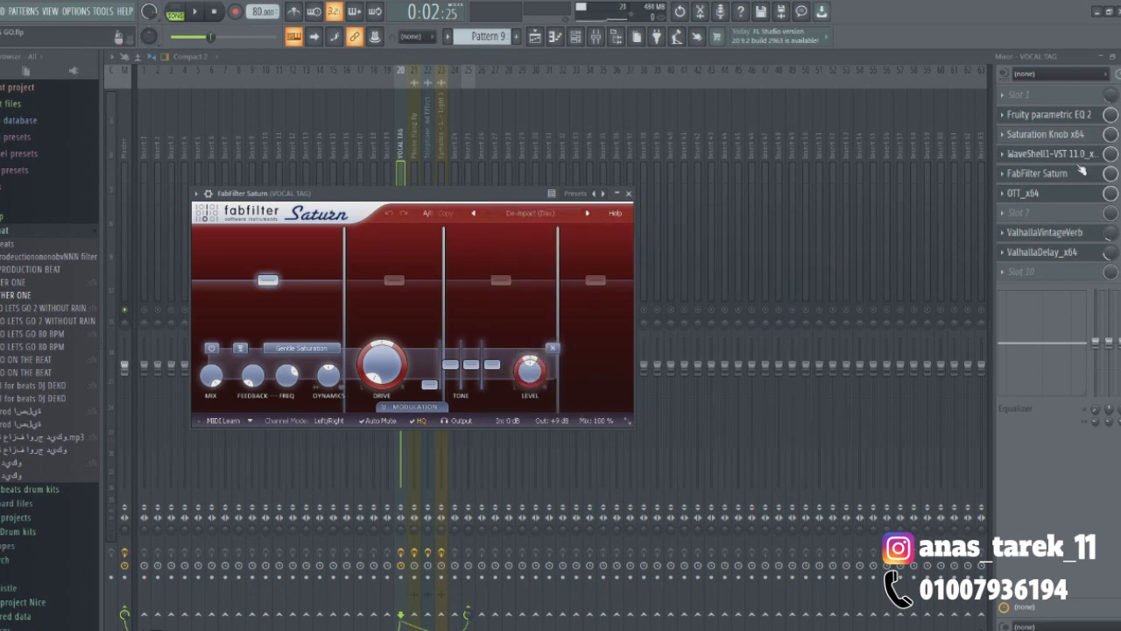
key("Escape")
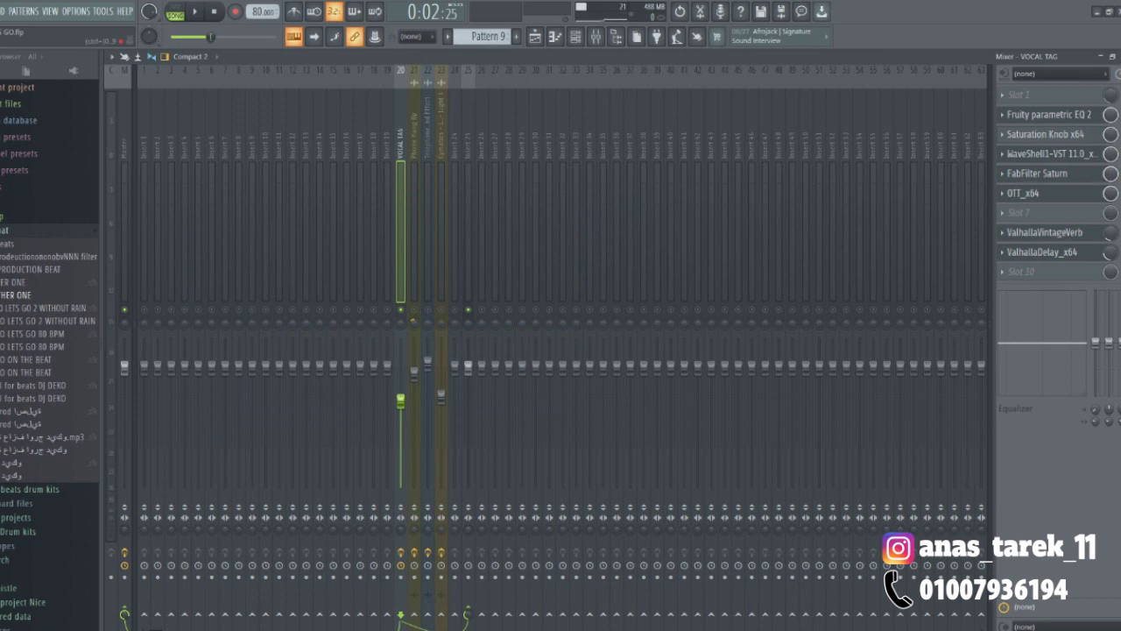
Step: Play the processed vocal tag and examine the OTT compressor's settings during playback
key("space")
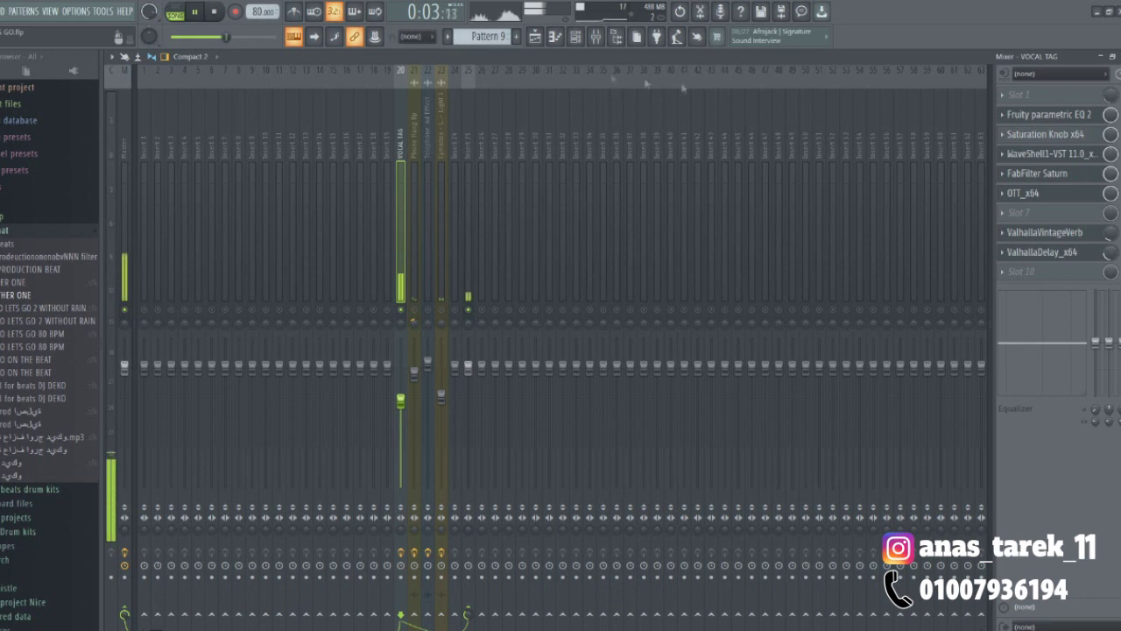
key("space")
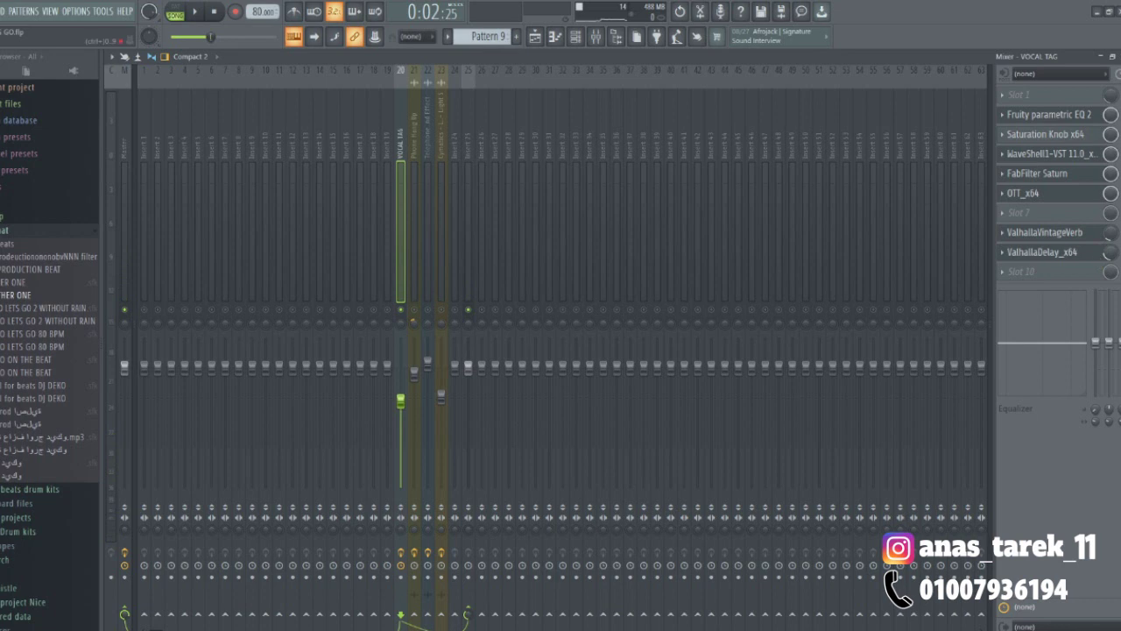
left_click(1083, 196)
key("space")
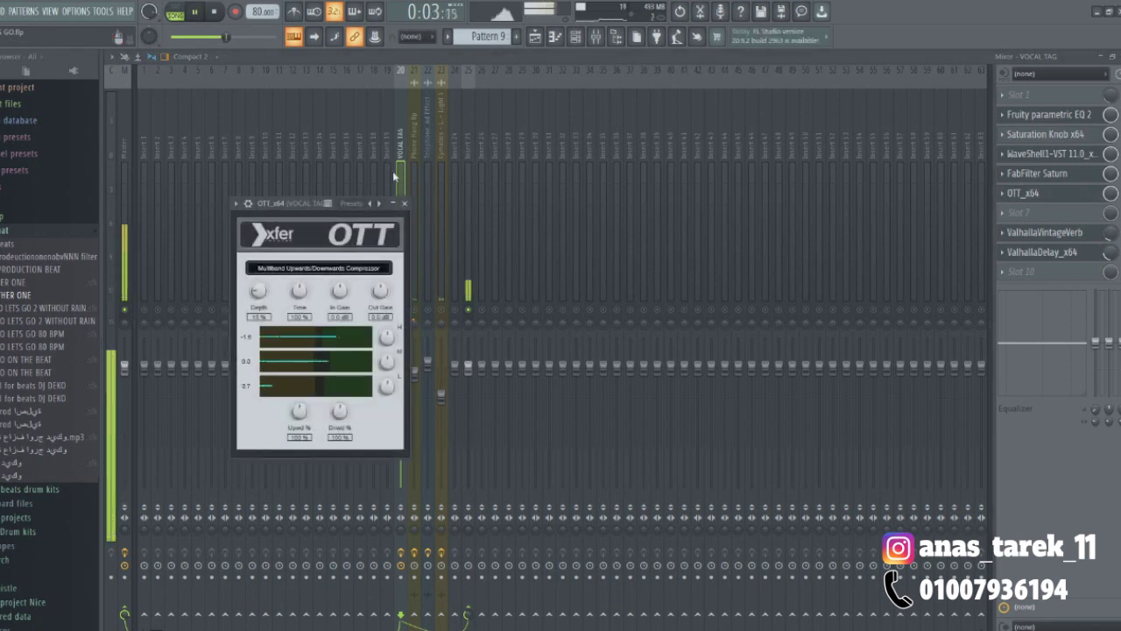
left_click(403, 203)
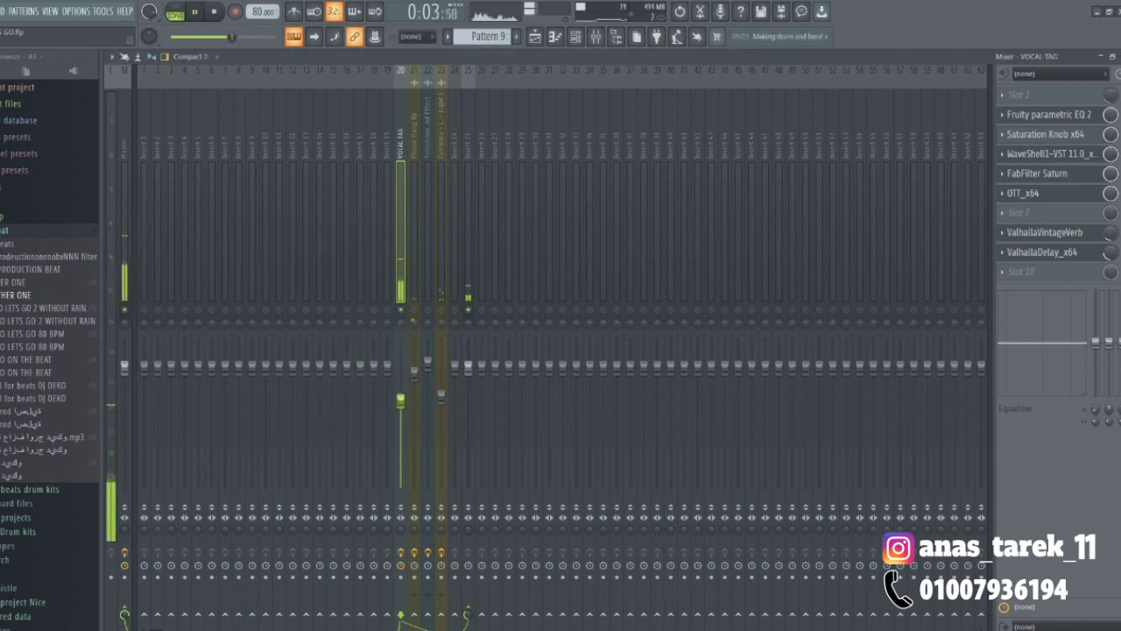
key("space")
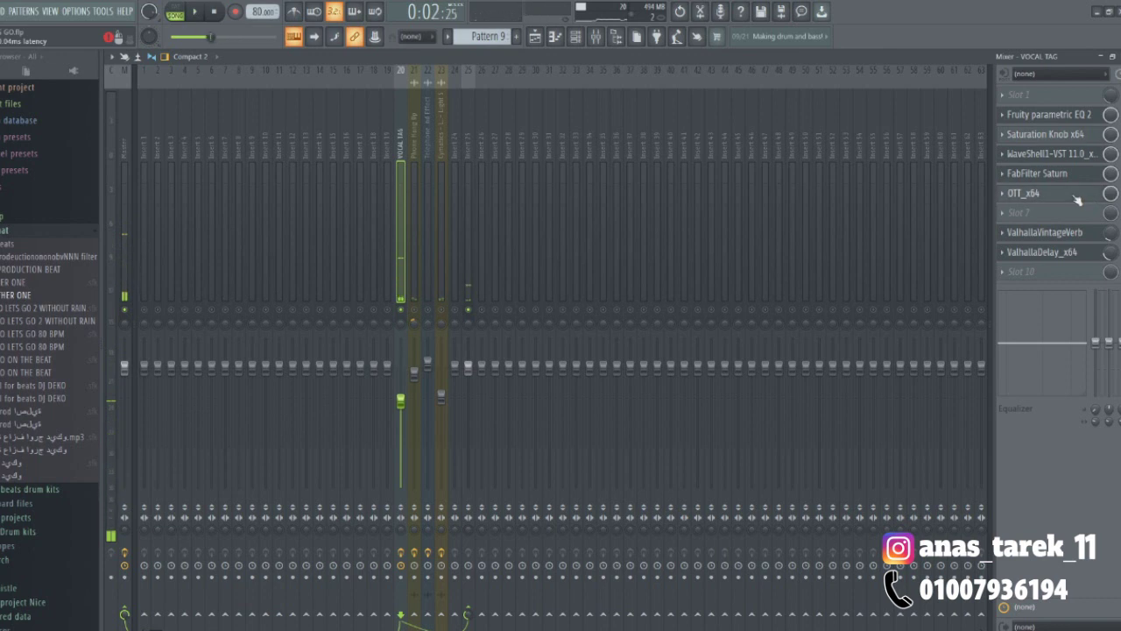
Step: Examine the OTT compressor and ValhallaVintageVerb settings on the VOCAL TAG track, playing the tag with the reverb settings shown
left_click(1024, 192)
left_click_drag(308, 207, 355, 188)
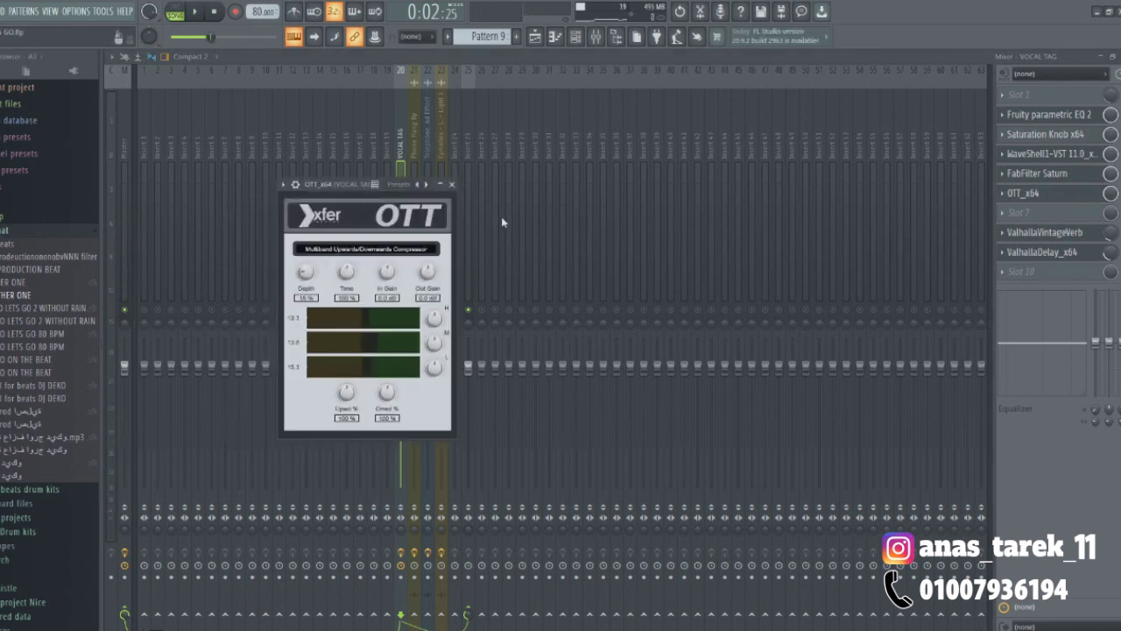
left_click(452, 184)
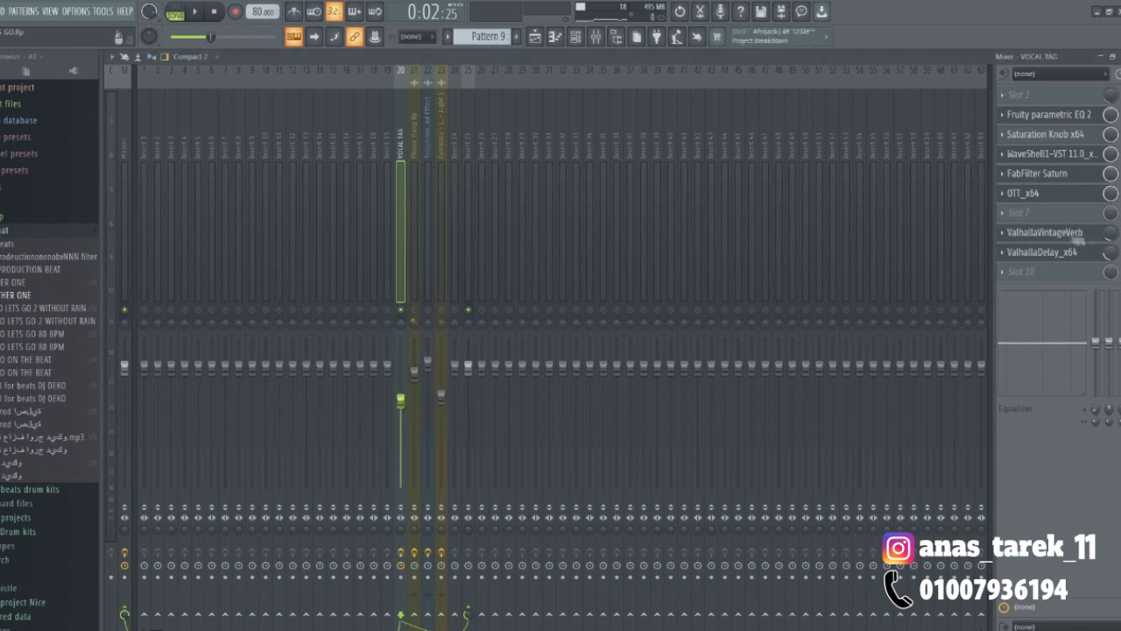
left_click(1069, 237)
key("space")
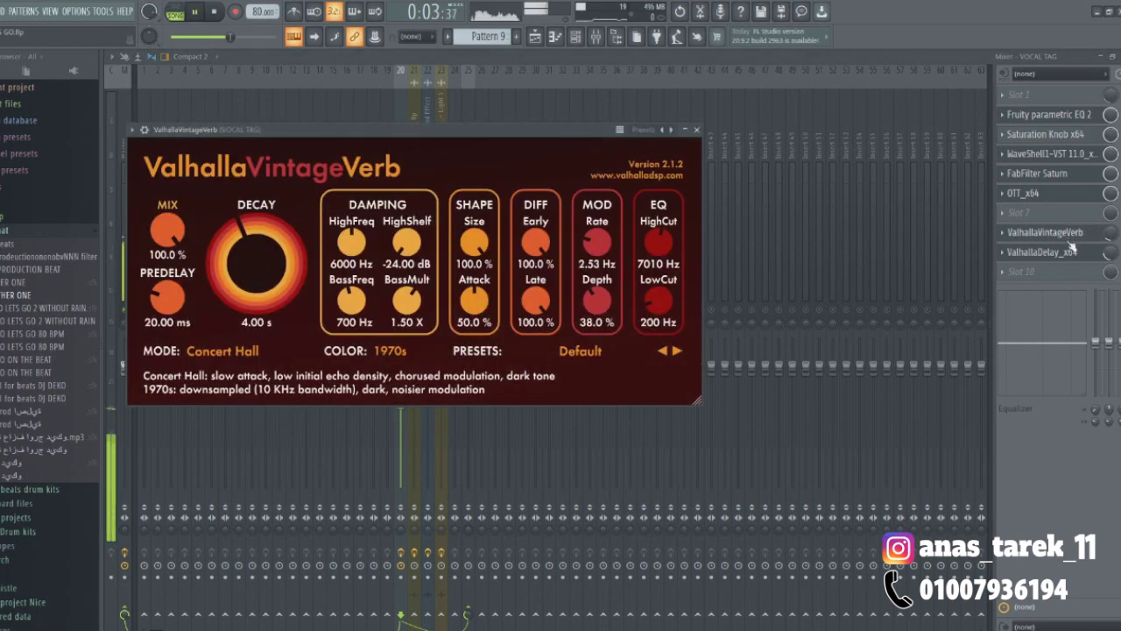
key("space")
key("Escape")
Step: Open ValhallaDelay on the VOCAL TAG track and examine its settings while playing the tag
left_click(1089, 256)
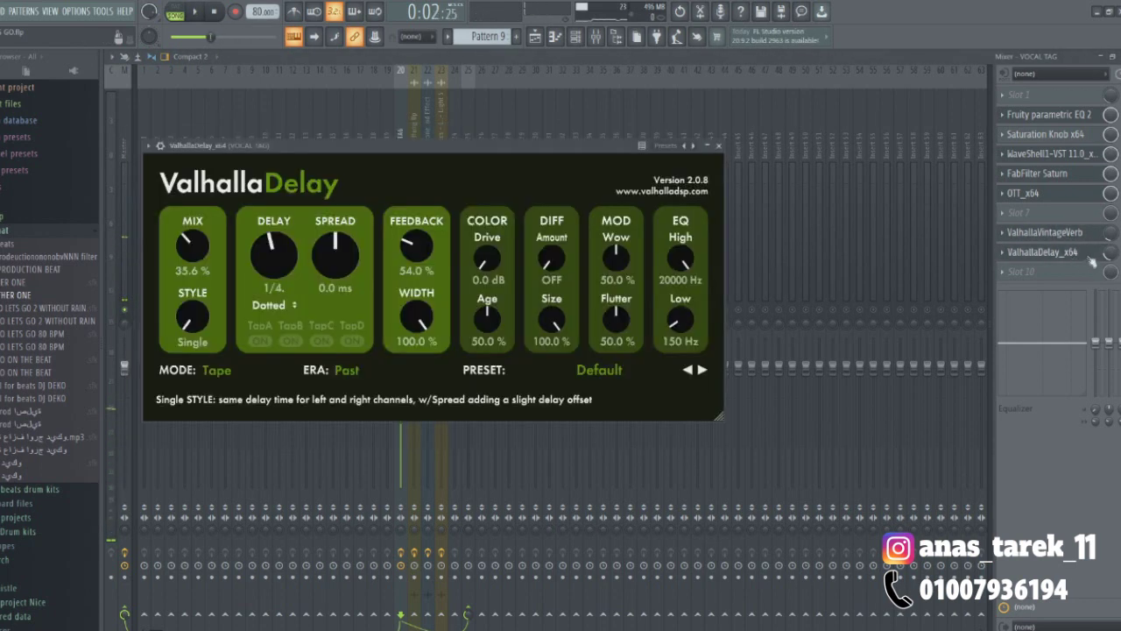
key("space")
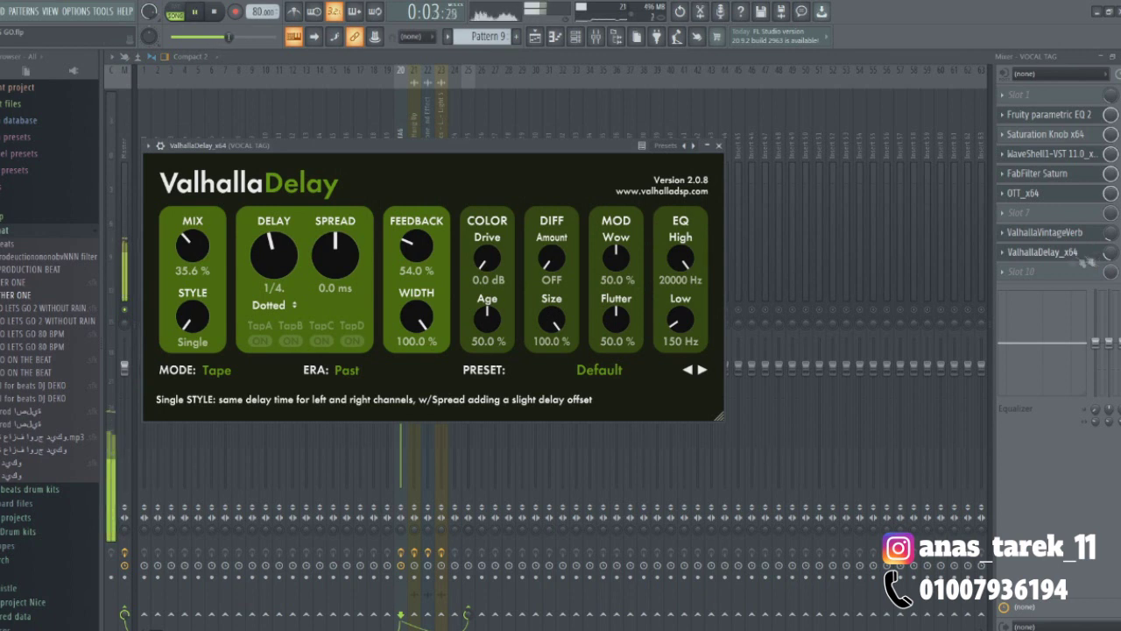
key("space")
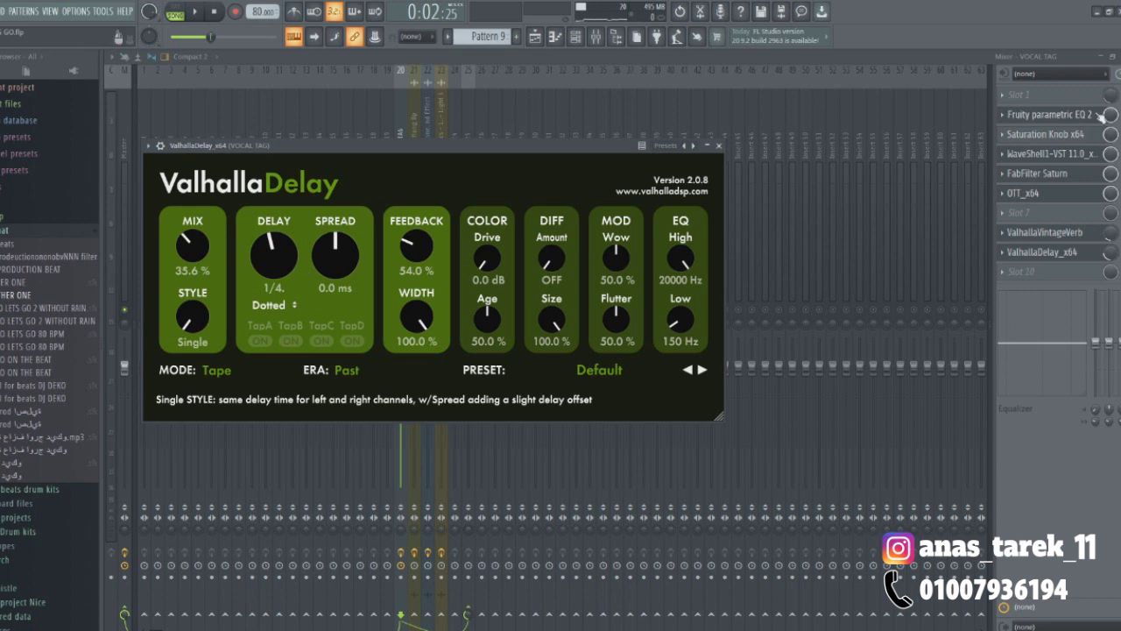
left_click_drag(506, 148, 555, 252)
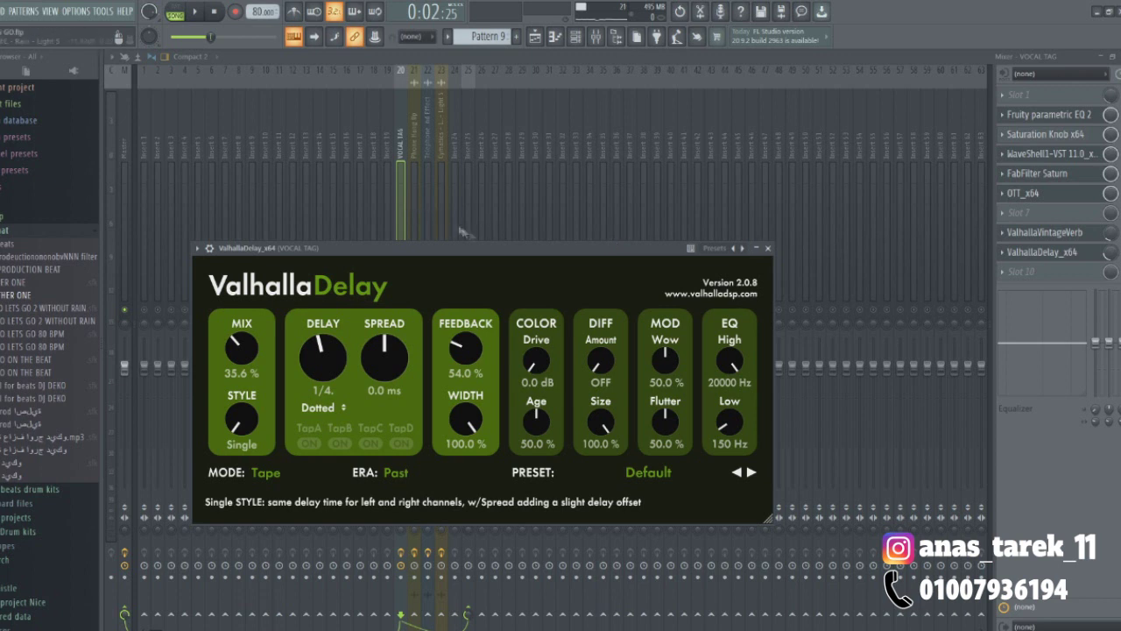
left_click_drag(574, 251, 577, 276)
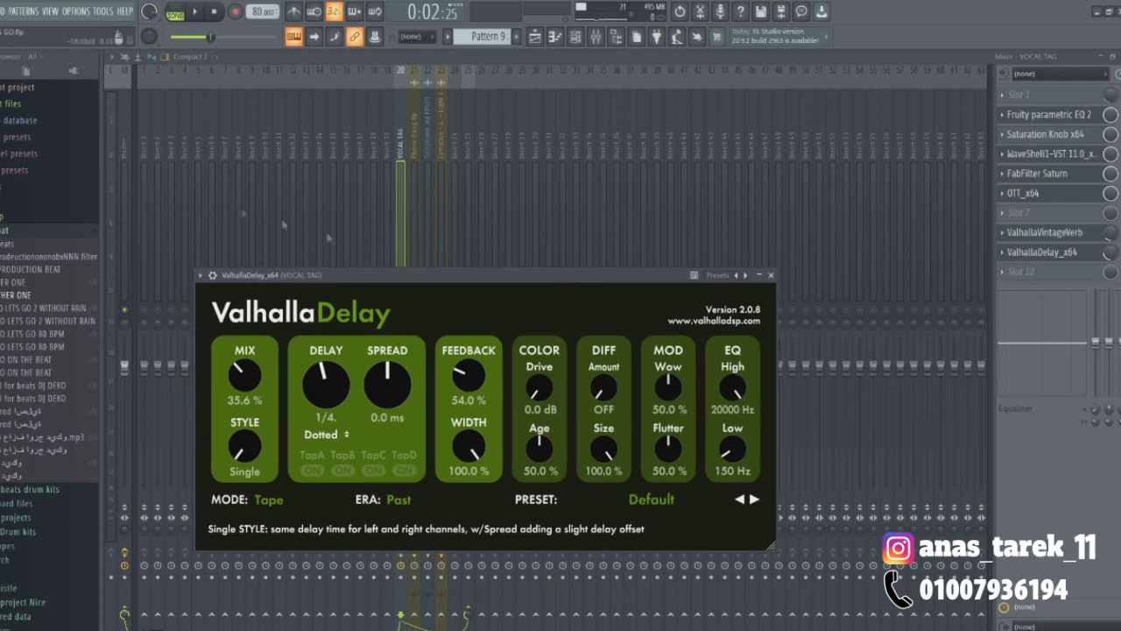
left_click(19, 298)
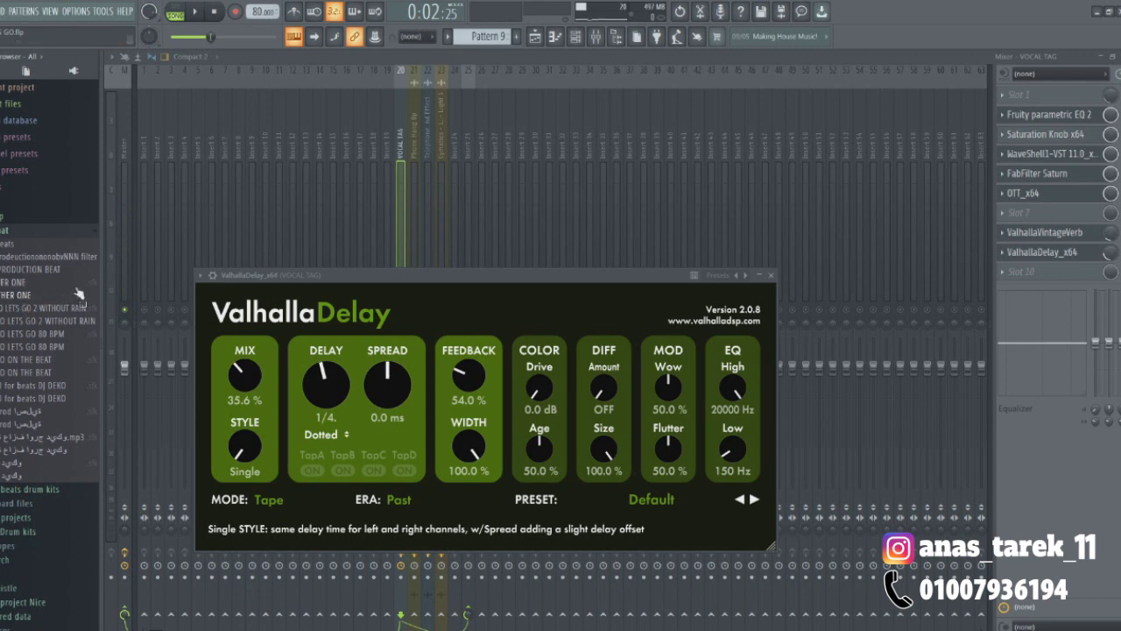
left_click(1042, 251)
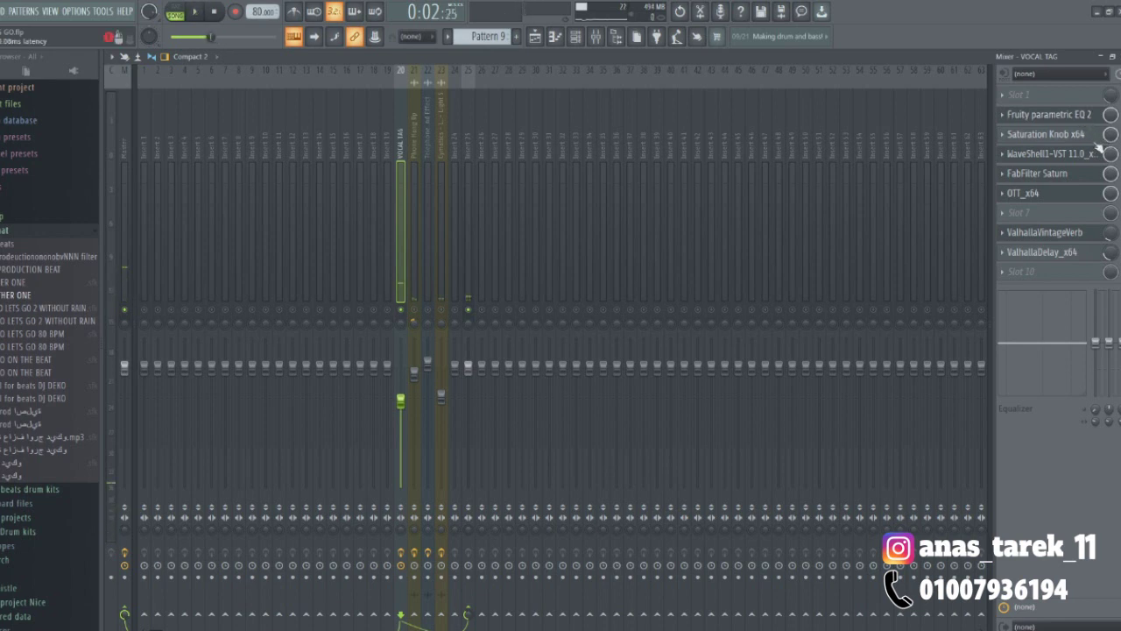
Step: View the playlist, return to the mixer and play the vocal tag
left_click(535, 36)
key("F9")
key("space")
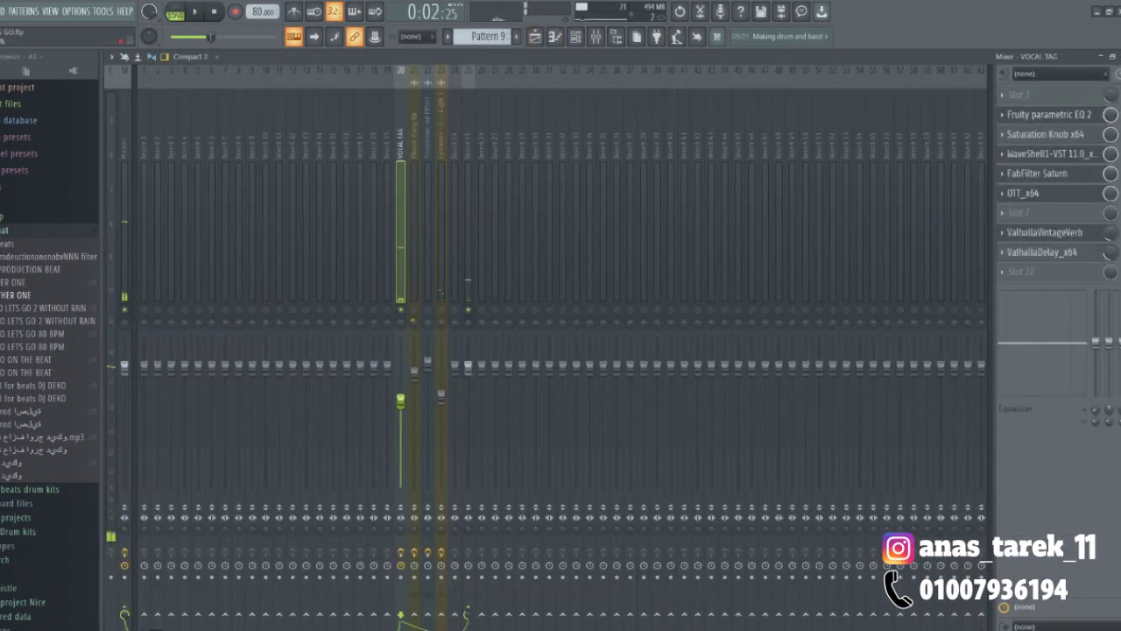
Step: Delete Fruity Parametric EQ 2 from slot 2 of the VOCAL TAG track and load a fresh one into slot 1
right_click(1028, 121)
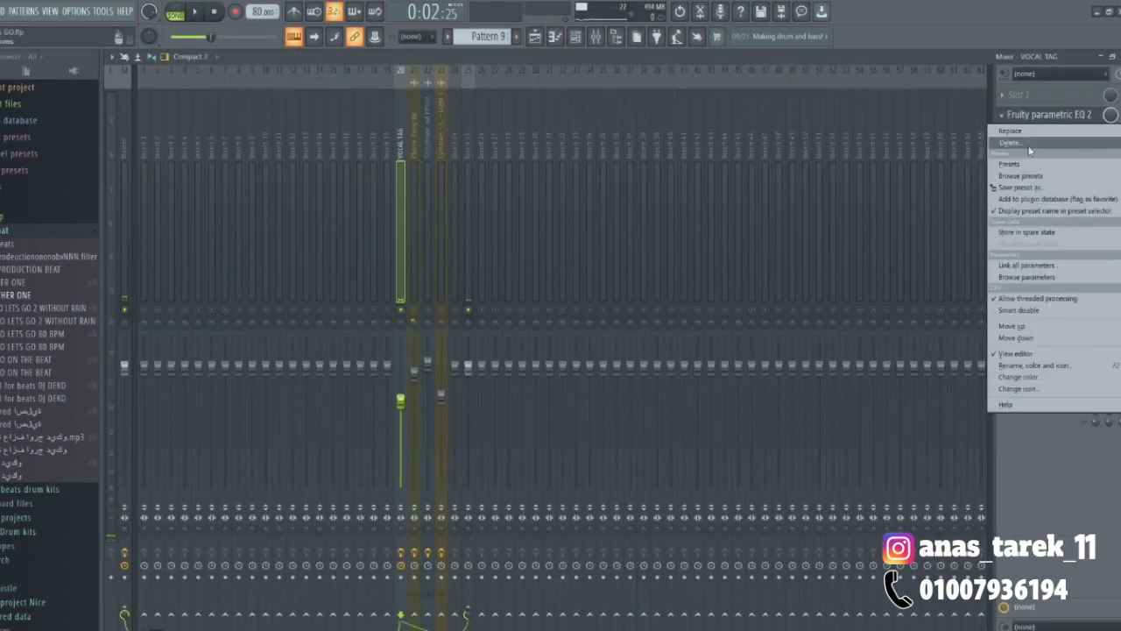
left_click(1027, 107)
left_click(1023, 96)
left_click(939, 57)
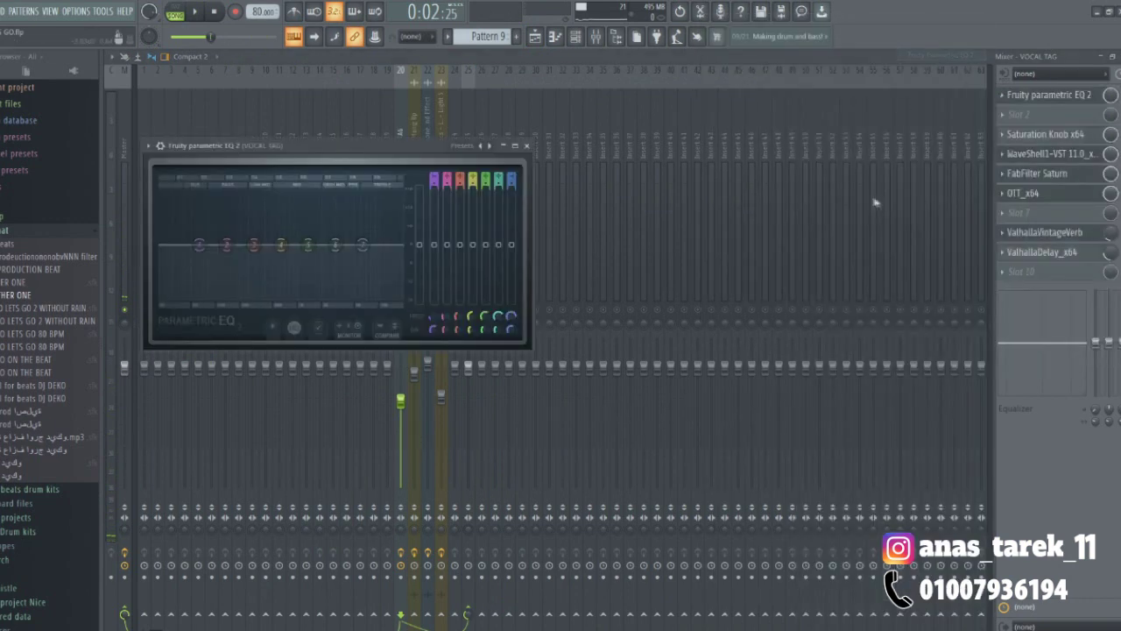
Step: Make band 1 of the new EQ a Steep 8 high-pass filter and raise its cutoff to around band 2's frequency
right_click(199, 244)
mouse_move(232, 279)
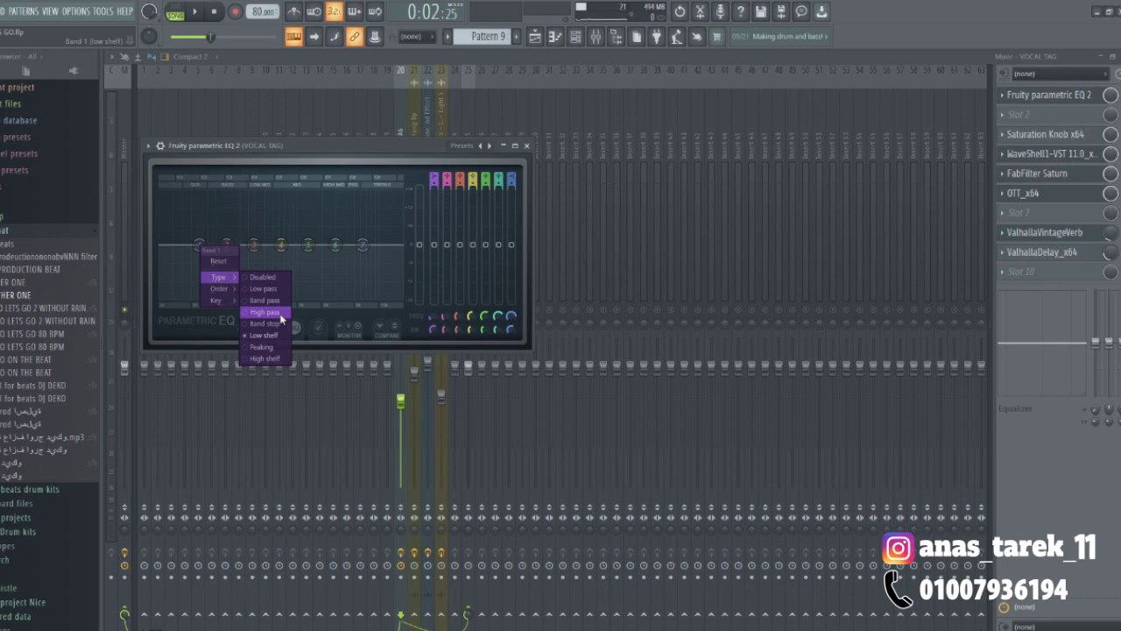
left_click(267, 312)
right_click(198, 244)
mouse_move(219, 293)
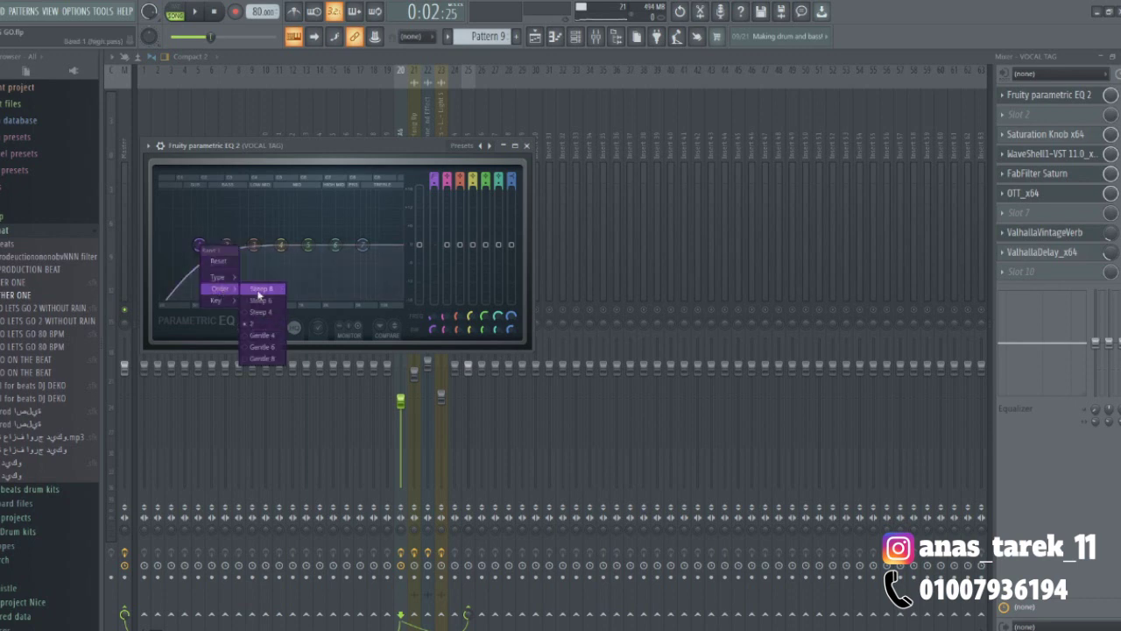
left_click(258, 295)
scroll(200, 245, "down", 3)
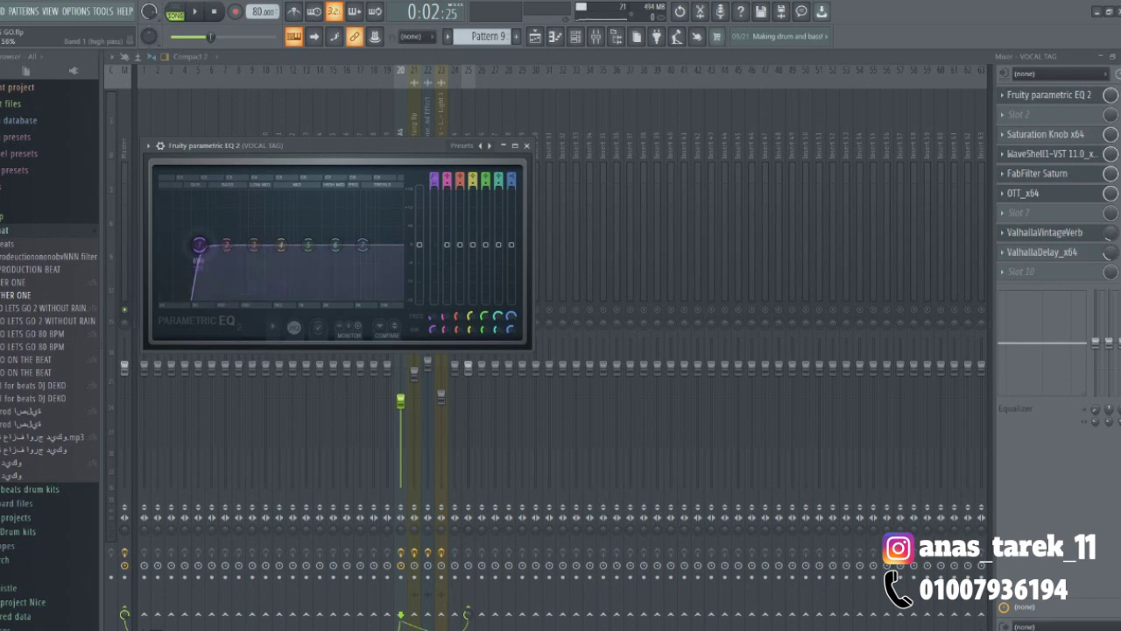
left_click_drag(199, 245, 227, 244)
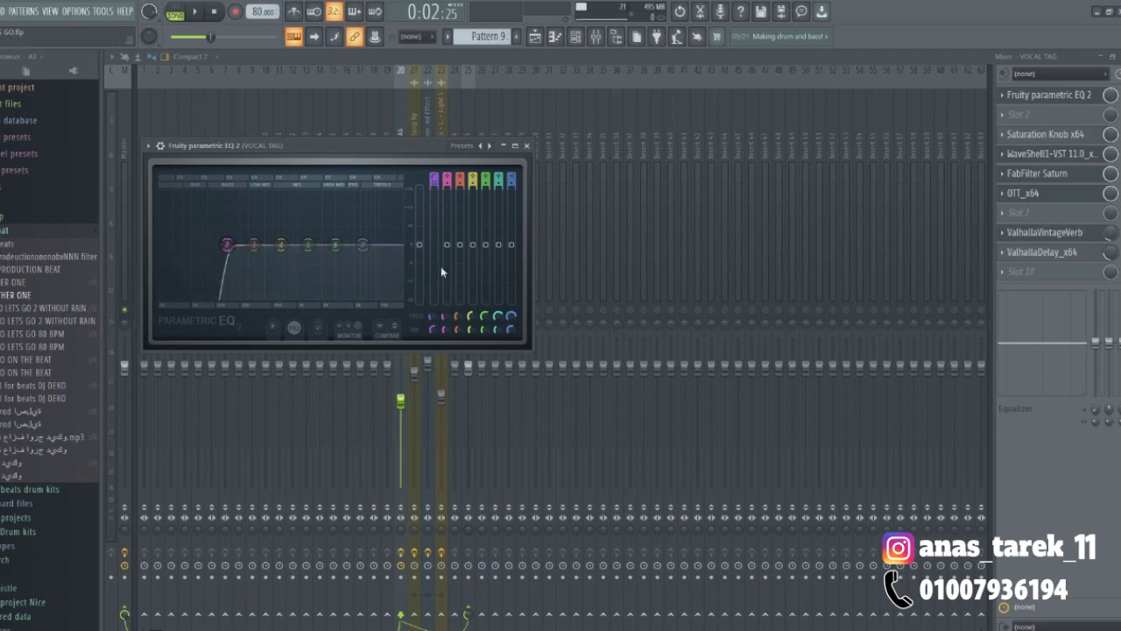
Step: Boost band 7's high shelf, raise bands 4 and 5 slightly, and fine-tune band 3's level and bandwidth
left_click_drag(362, 245, 362, 219)
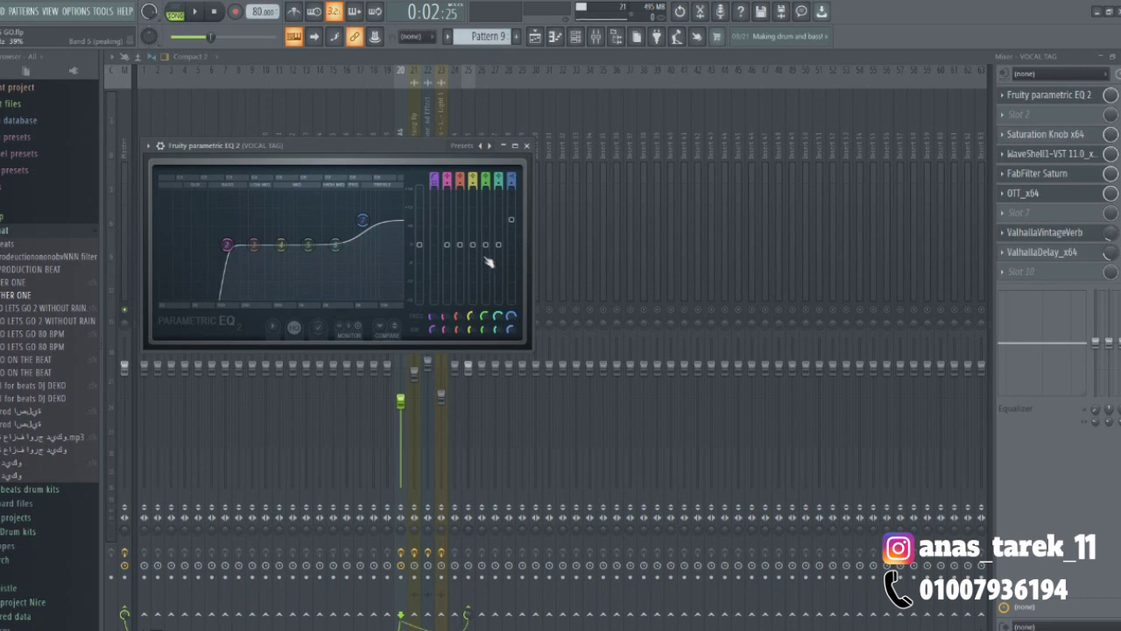
left_click_drag(280, 242, 280, 240)
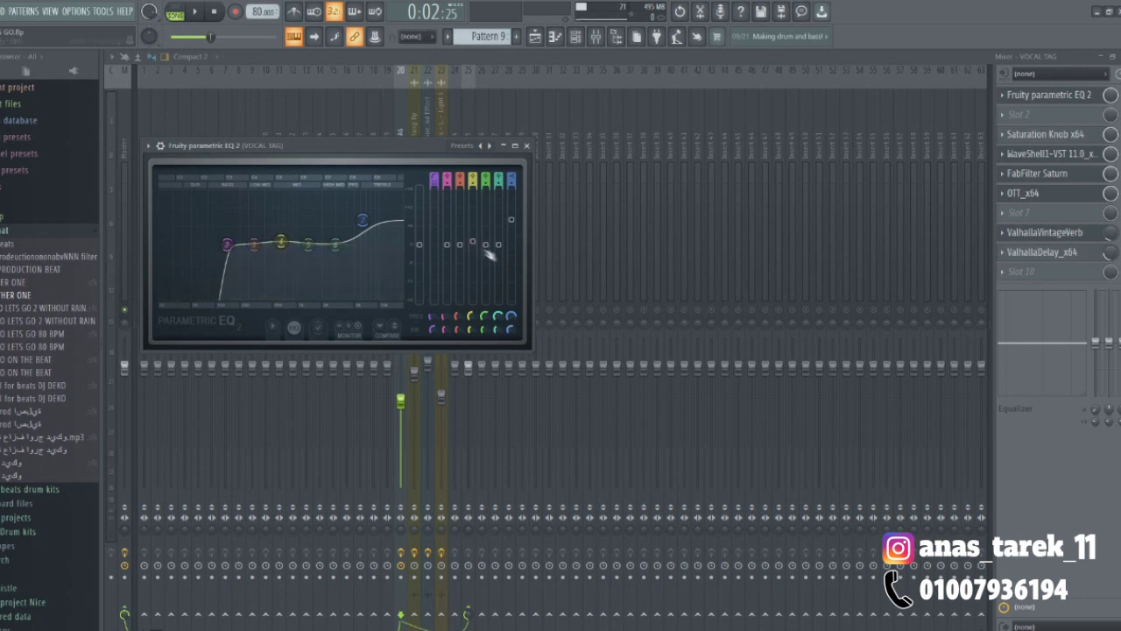
left_click_drag(308, 244, 308, 242)
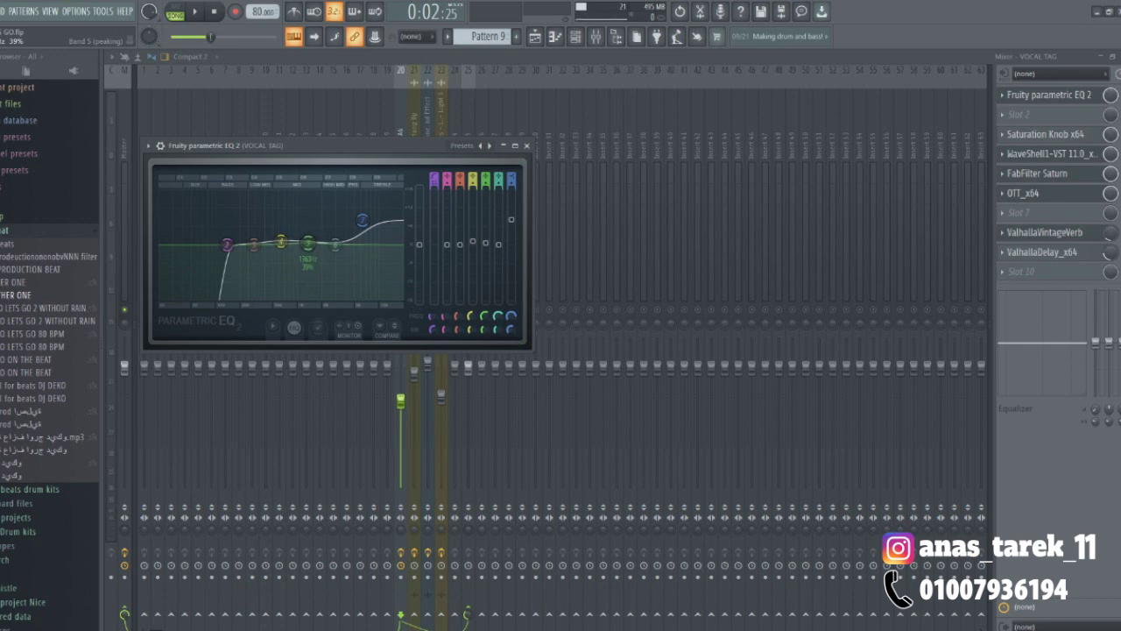
left_click_drag(460, 253, 460, 254)
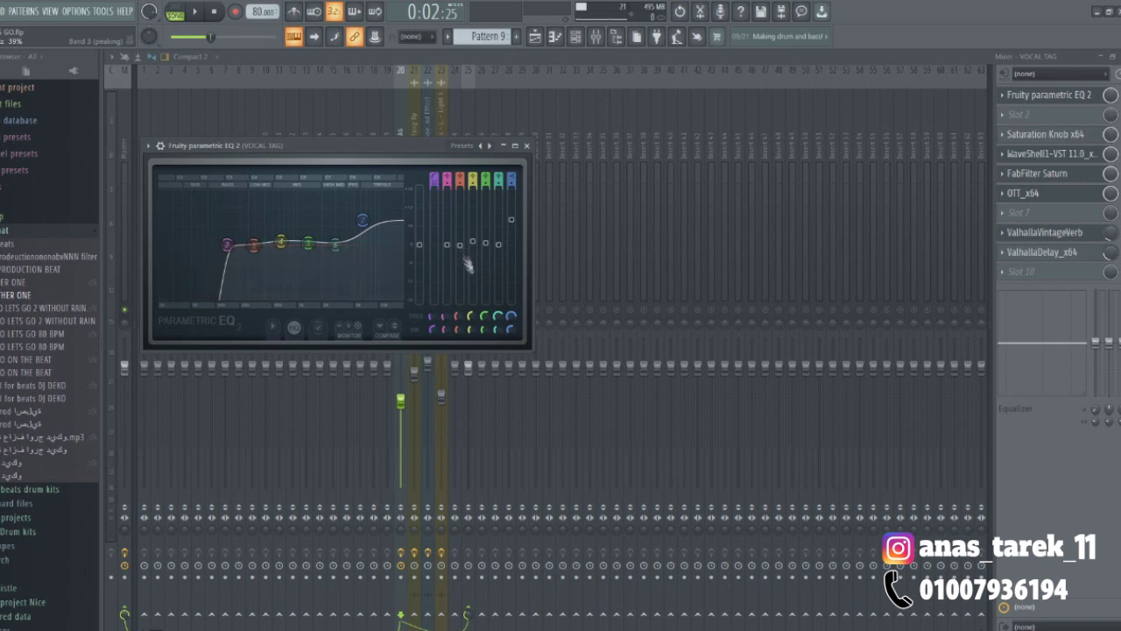
left_click(458, 331)
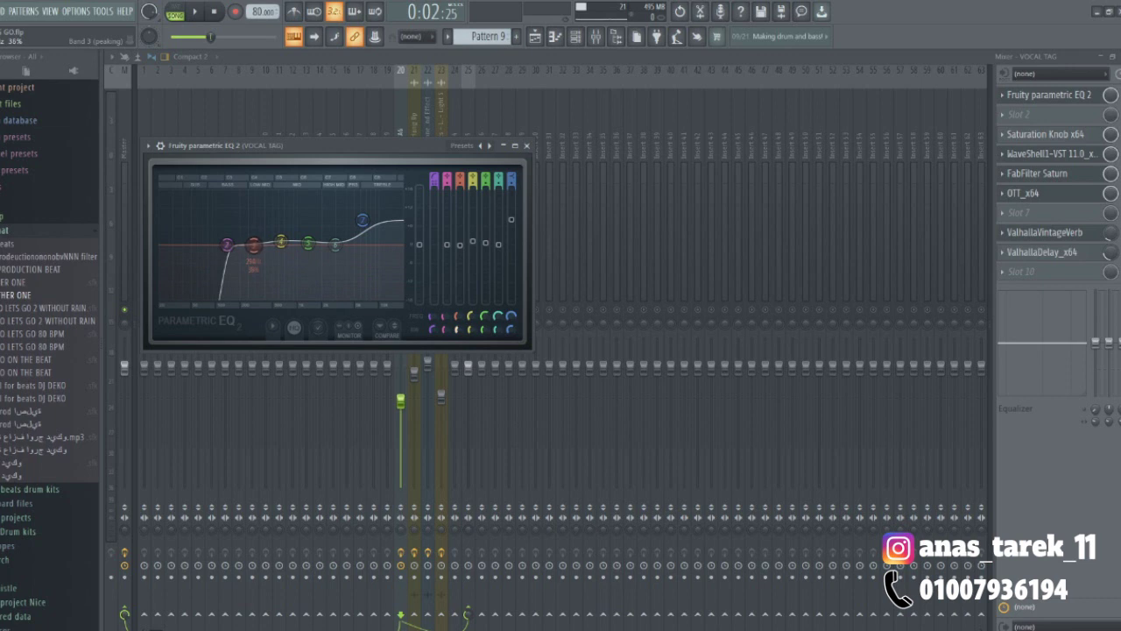
left_click_drag(457, 329, 457, 333)
Step: Raise band 7 slightly further and move band 1's high-pass cutoff well below band 2, auditioning the tag
key("space")
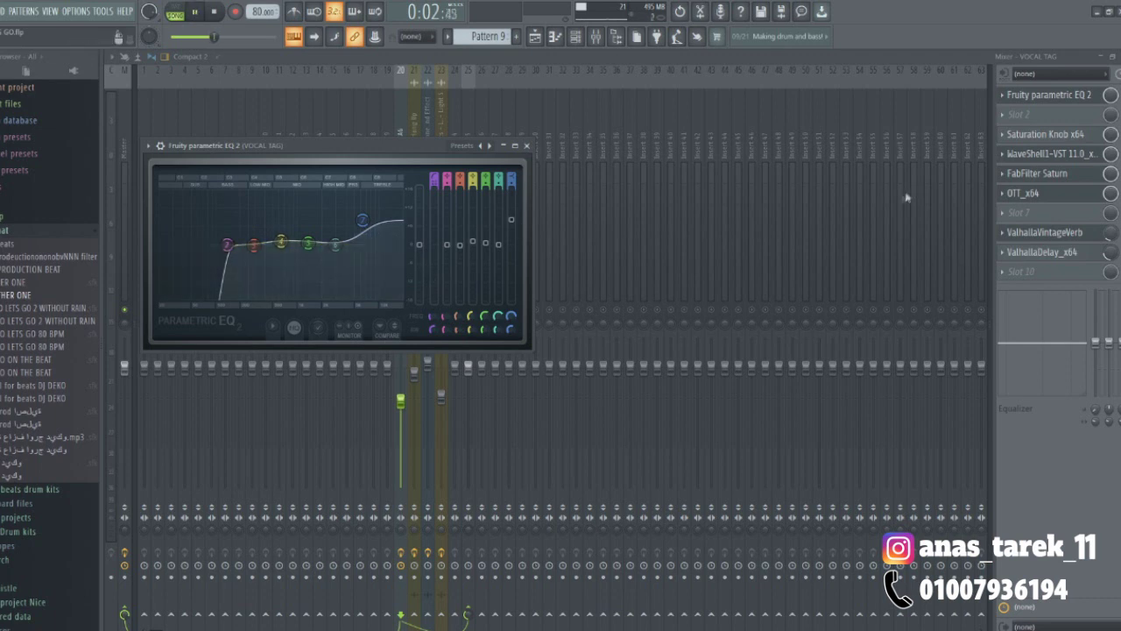
left_click_drag(512, 220, 513, 216)
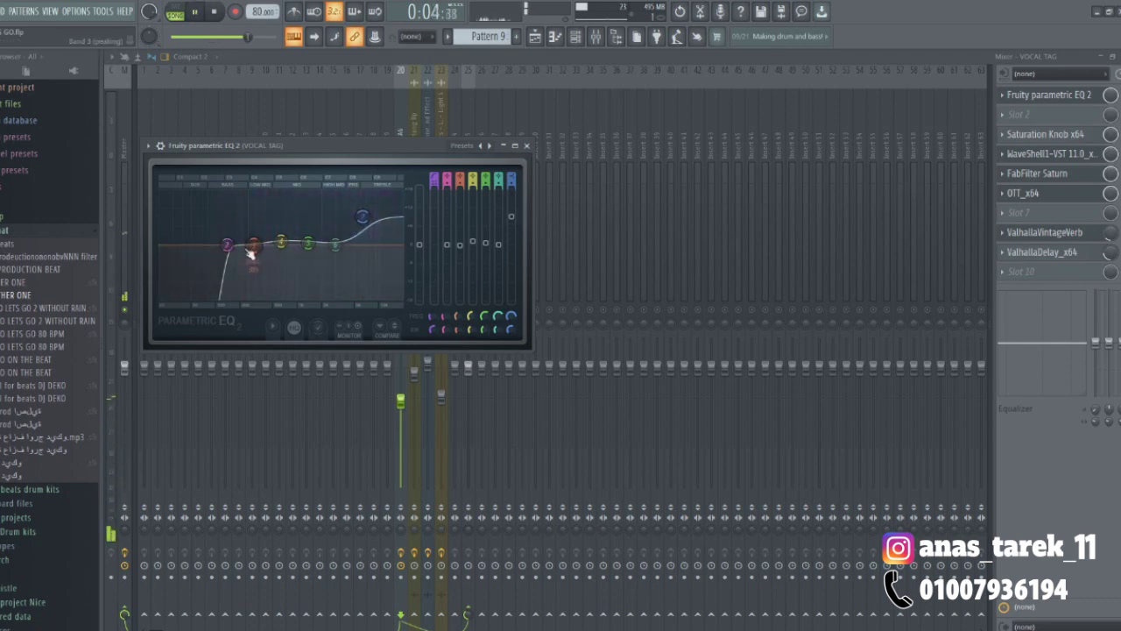
left_click_drag(237, 248, 186, 246)
key("space")
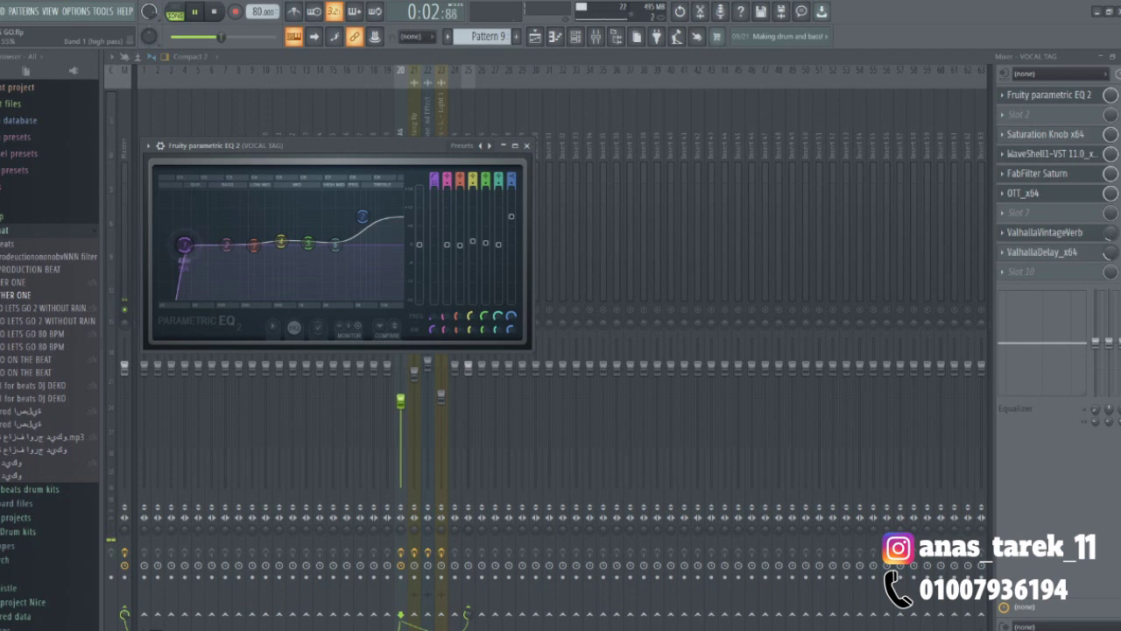
key("space")
Step: Raise band 2 slightly and move band 1's high-pass cutoff up to just below band 2, auditioning the tag
left_click_drag(460, 246, 459, 249)
left_click_drag(254, 249, 227, 239)
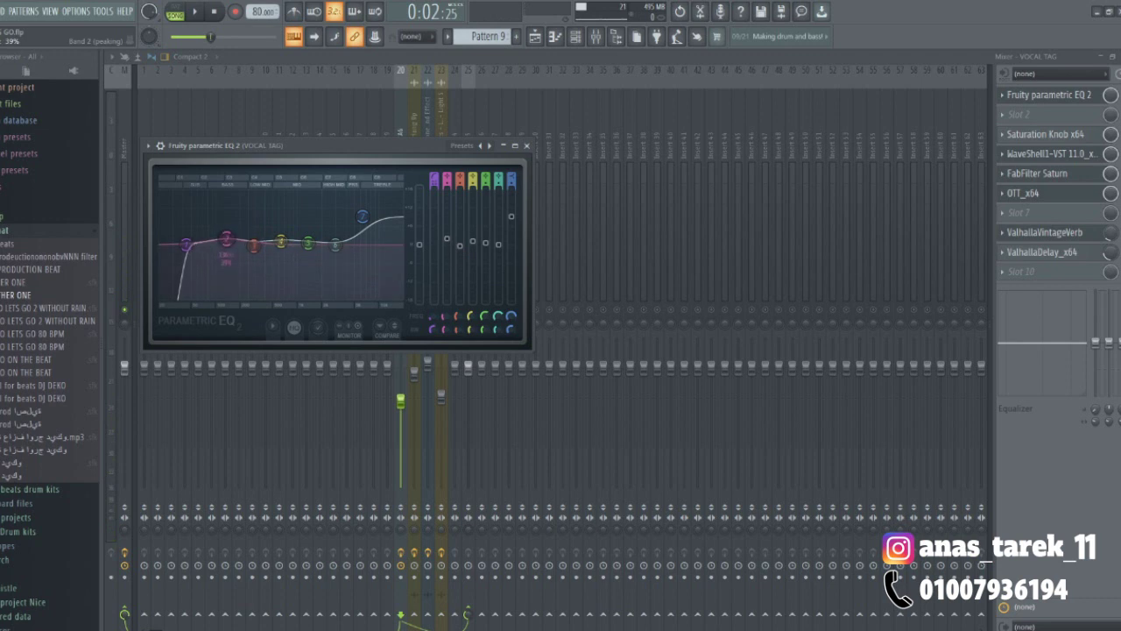
key("space")
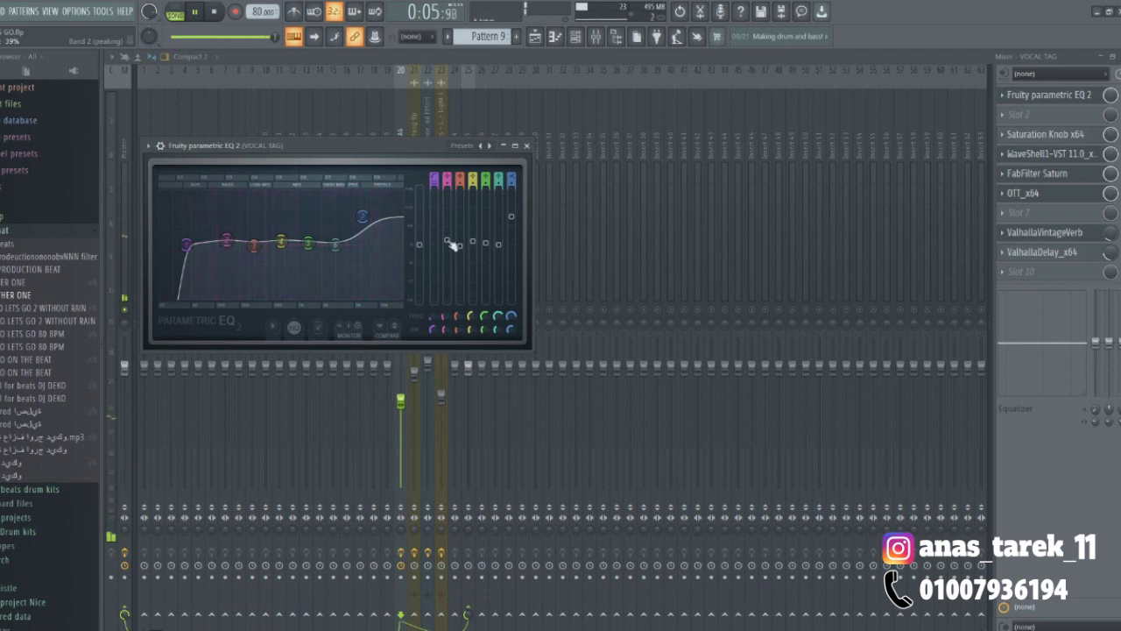
left_click_drag(186, 244, 221, 244)
key("space")
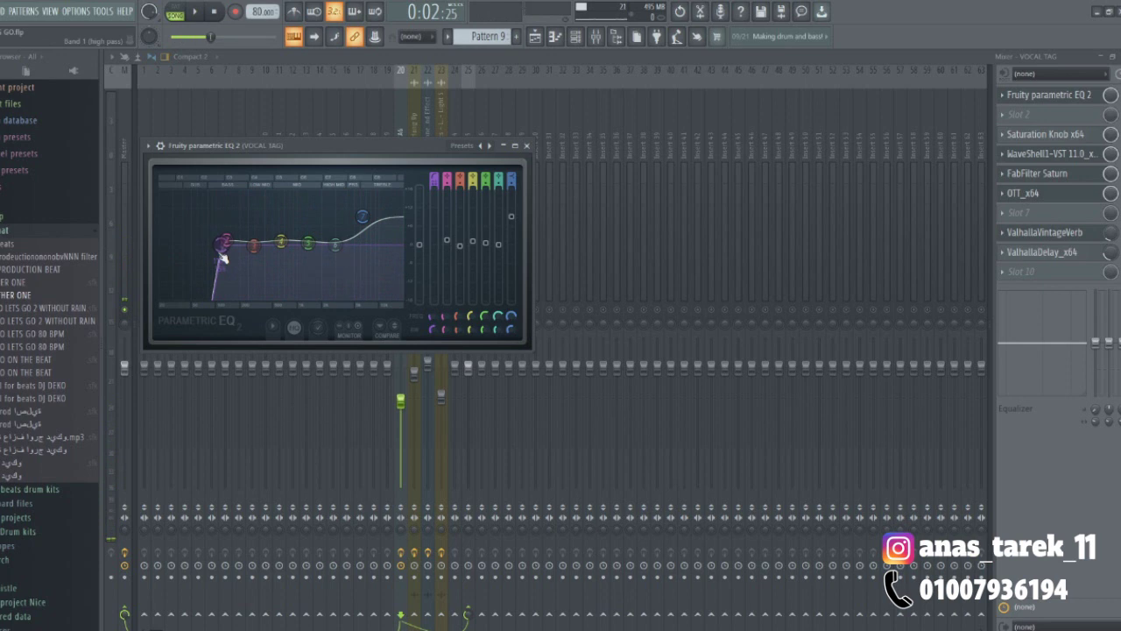
Step: Load Soundgoodizer into slot 10 of the VOCAL TAG track and play the tag through it
left_click(535, 36)
left_click(600, 40)
left_click(1020, 274)
left_click(1020, 273)
left_click(1020, 273)
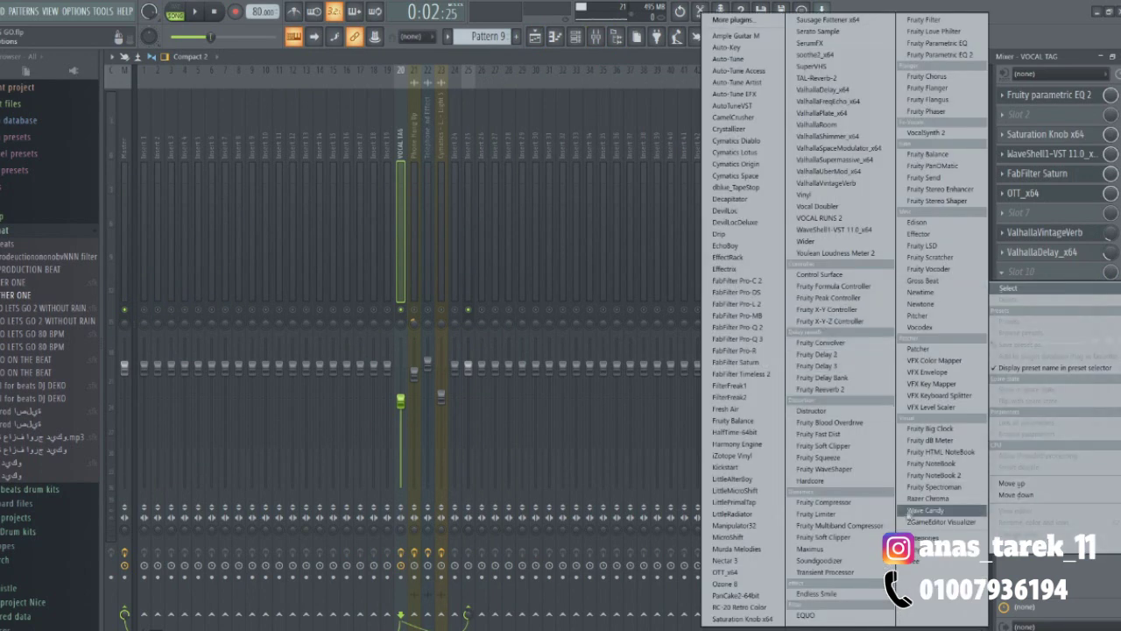
left_click(820, 560)
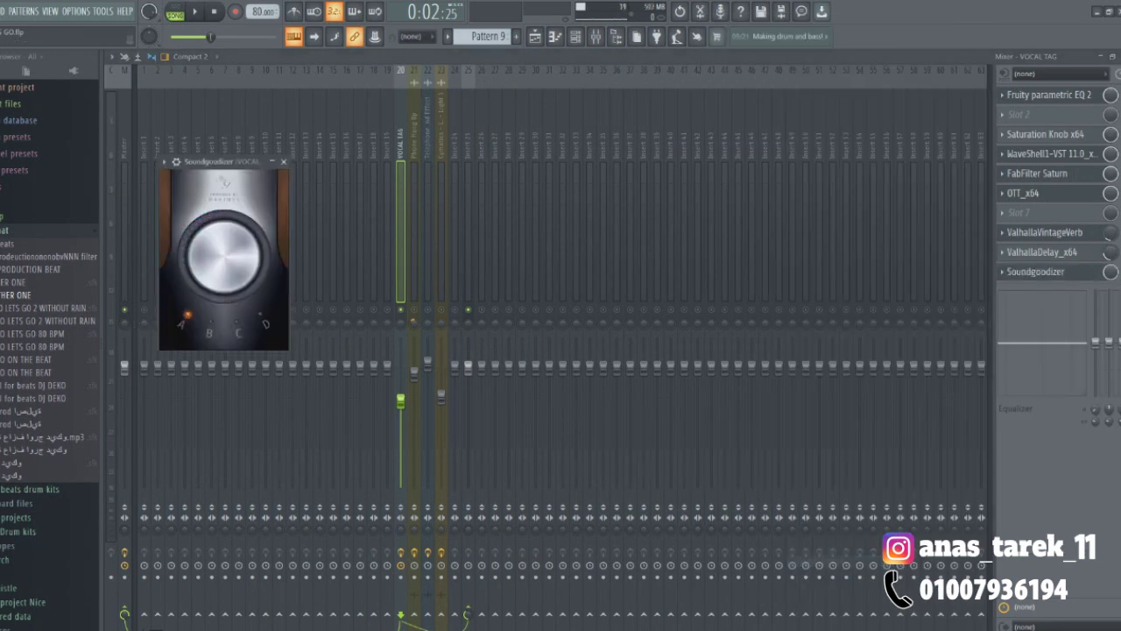
left_click_drag(213, 37, 247, 37)
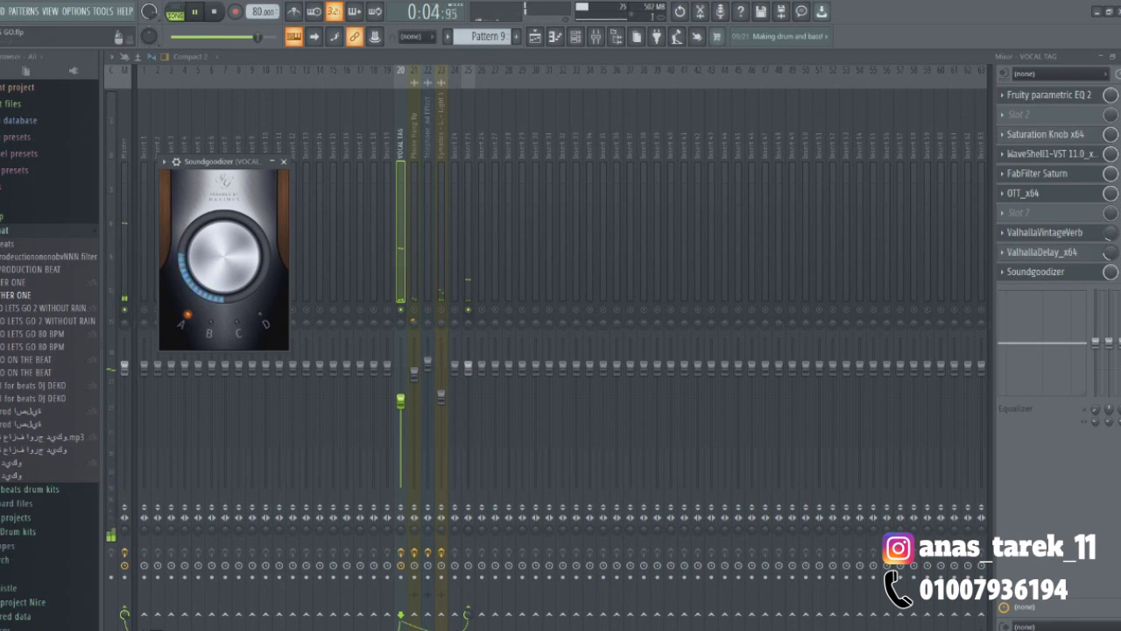
Step: Cut the low shelf of the VOCAL TAG track's built-in equalizer and adjust its frequency while the tag plays
left_click_drag(1095, 343, 1095, 362)
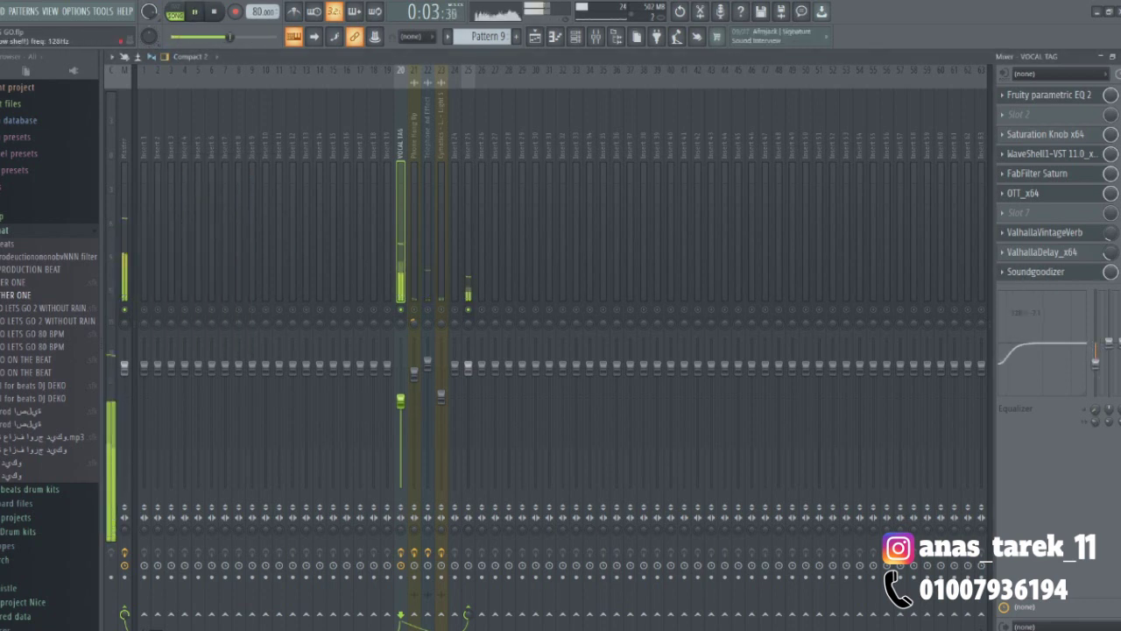
left_click_drag(1095, 409, 1095, 405)
key("space")
Step: Return to the playlist and place a one-bar clip on Track 1 between bars 10 and 12
left_click(535, 37)
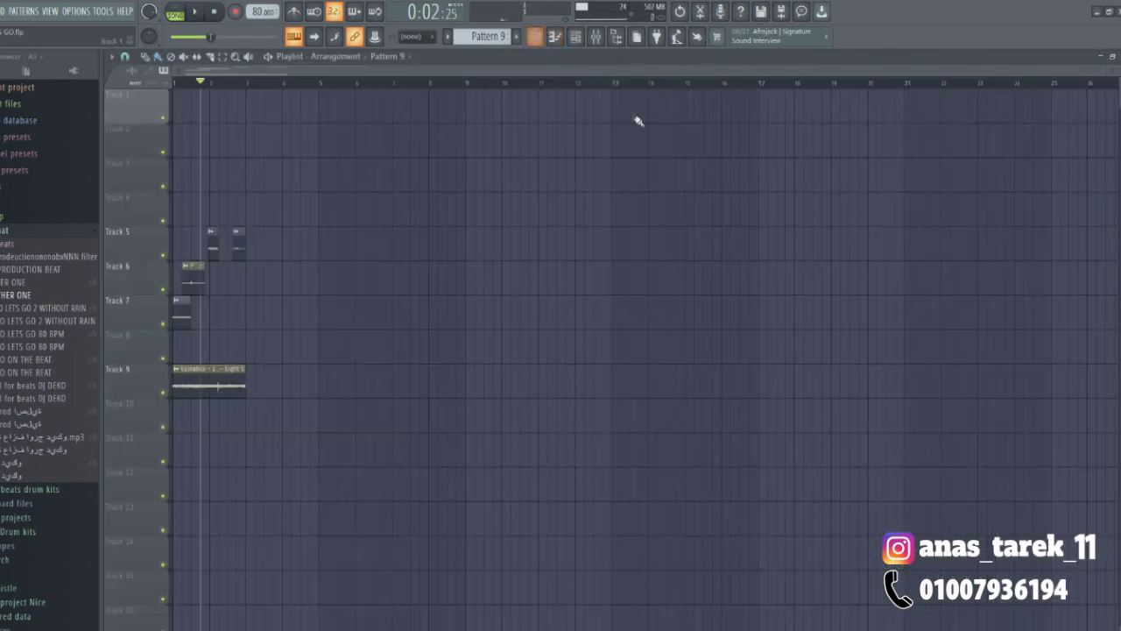
left_click(522, 108)
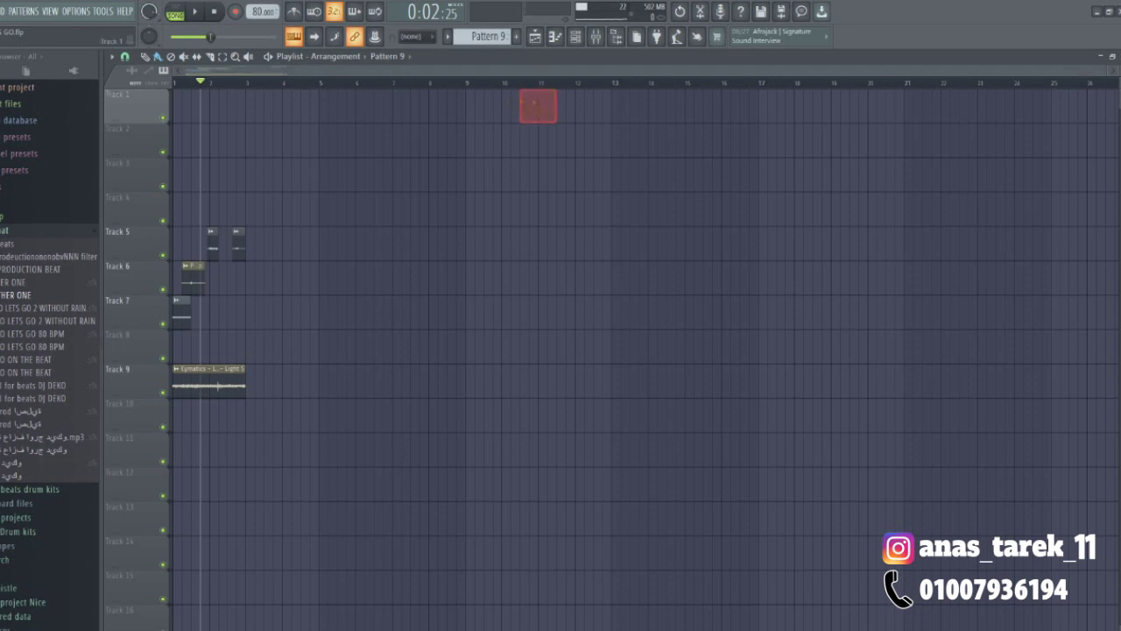